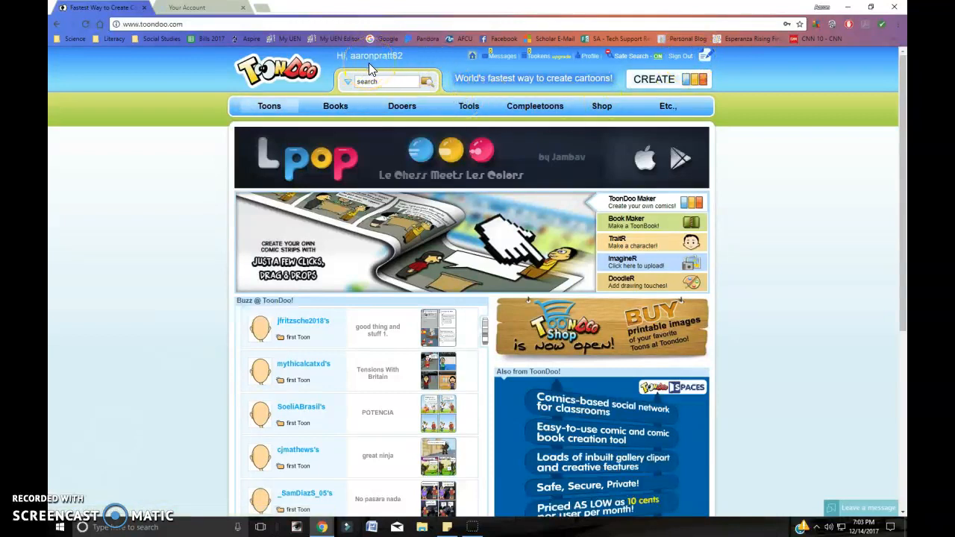
Create a new toon using the vertical layout with four equal panels in a two-by-two grid.
mouse_move(280, 111)
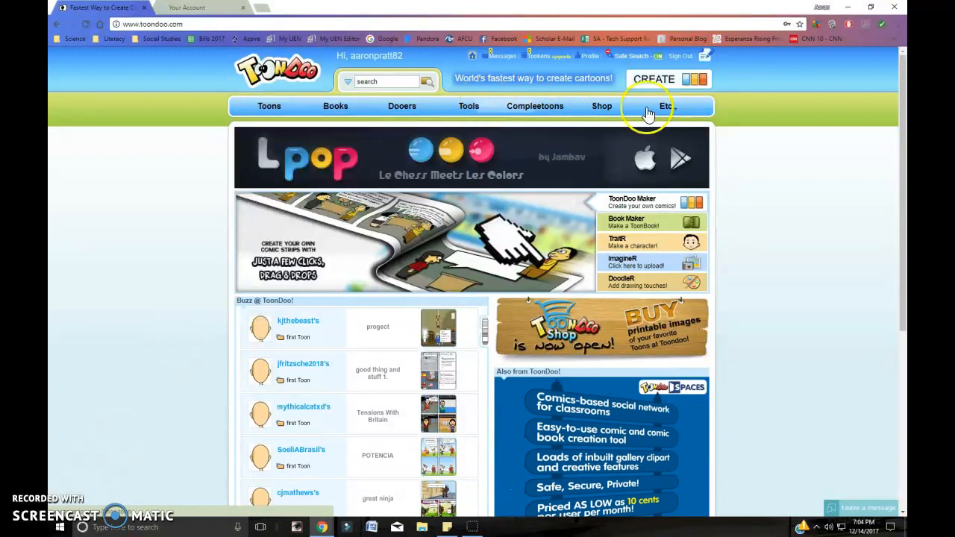
mouse_move(306, 105)
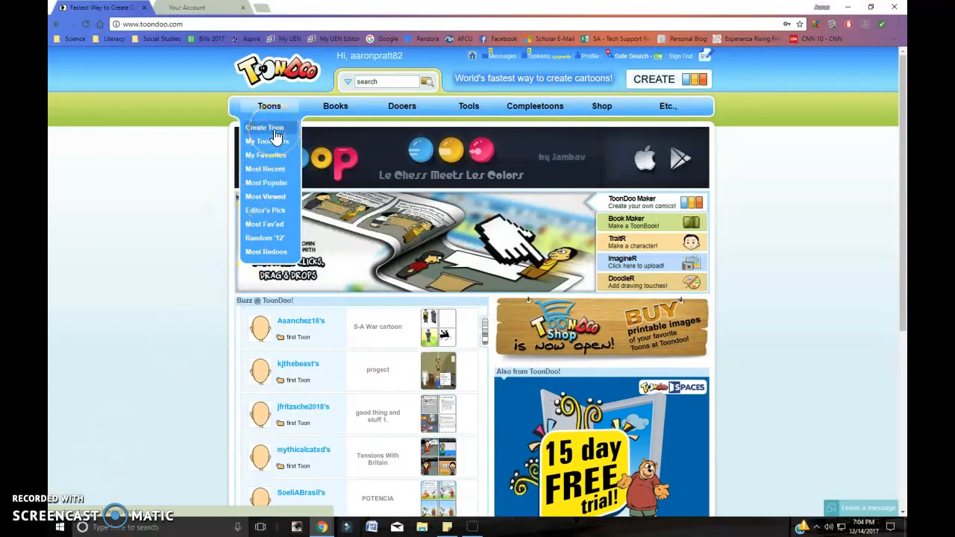
left_click(275, 135)
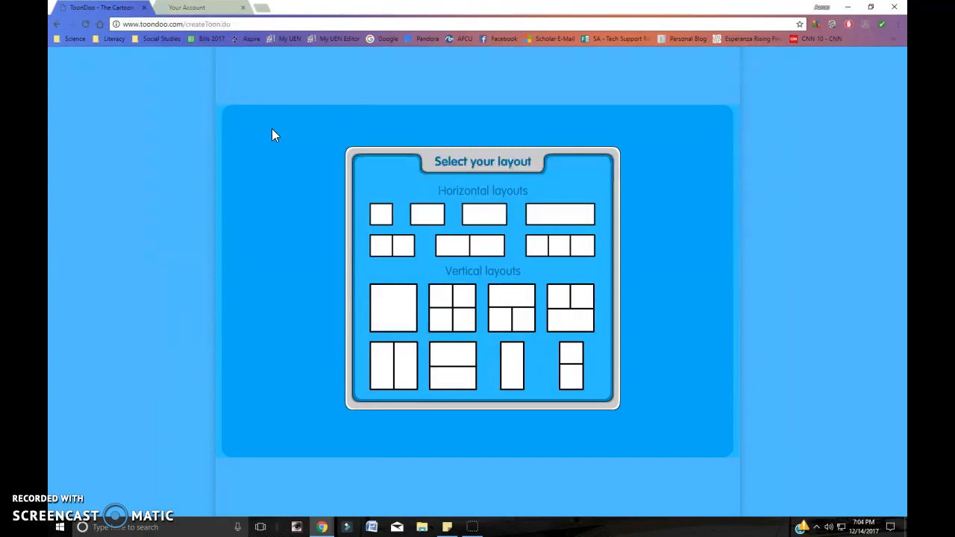
left_click(454, 303)
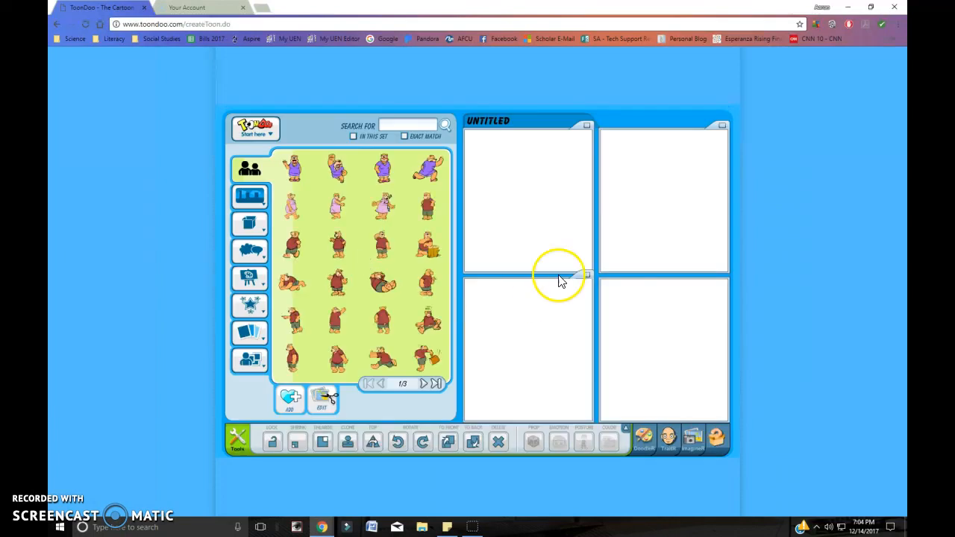
Examine the toon file commands and the character categories, displaying the men's and women's character sets.
left_click(255, 130)
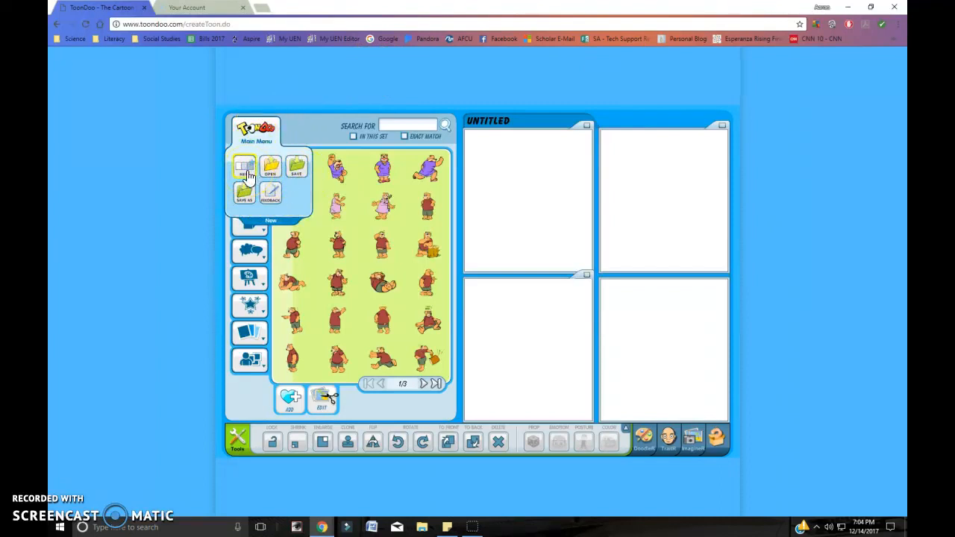
left_click(296, 170)
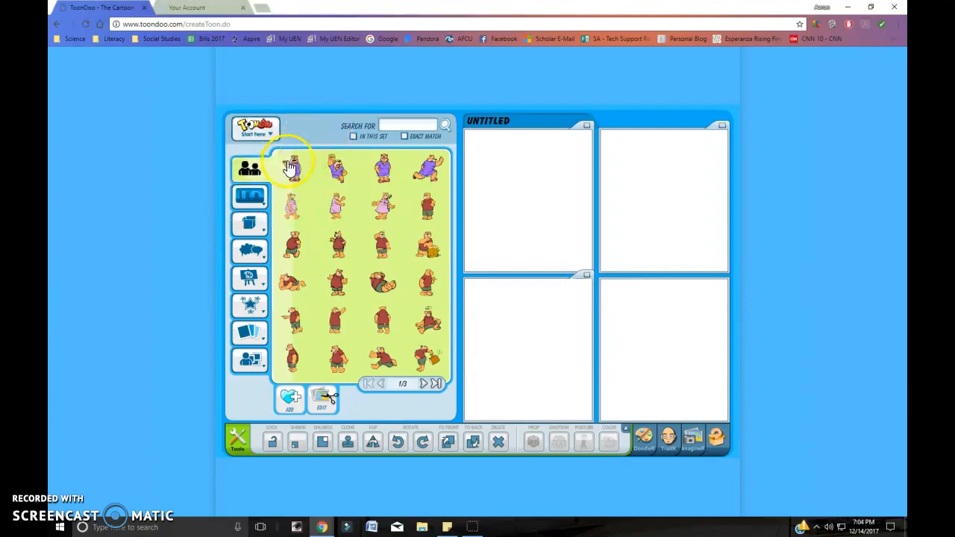
mouse_move(250, 249)
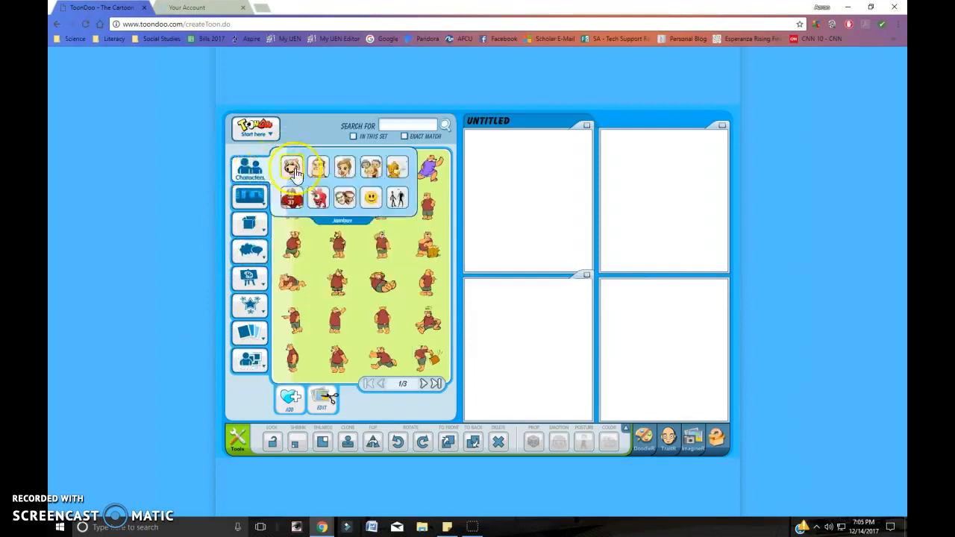
mouse_move(250, 170)
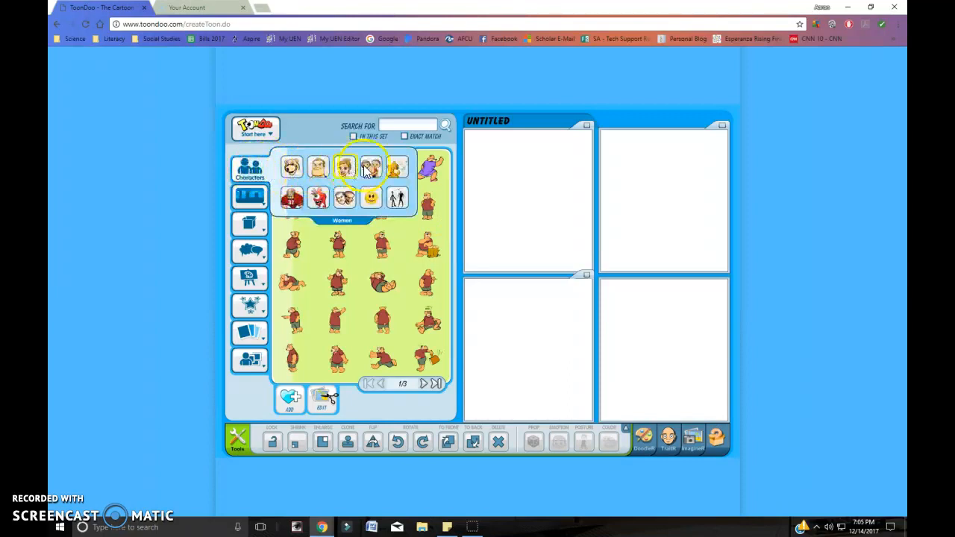
left_click(342, 198)
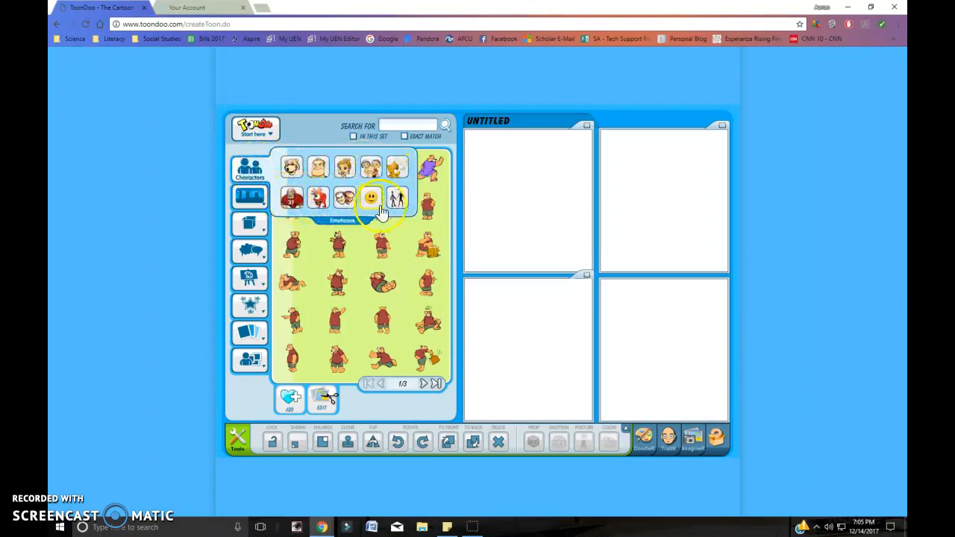
left_click(294, 170)
mouse_move(253, 179)
left_click(318, 167)
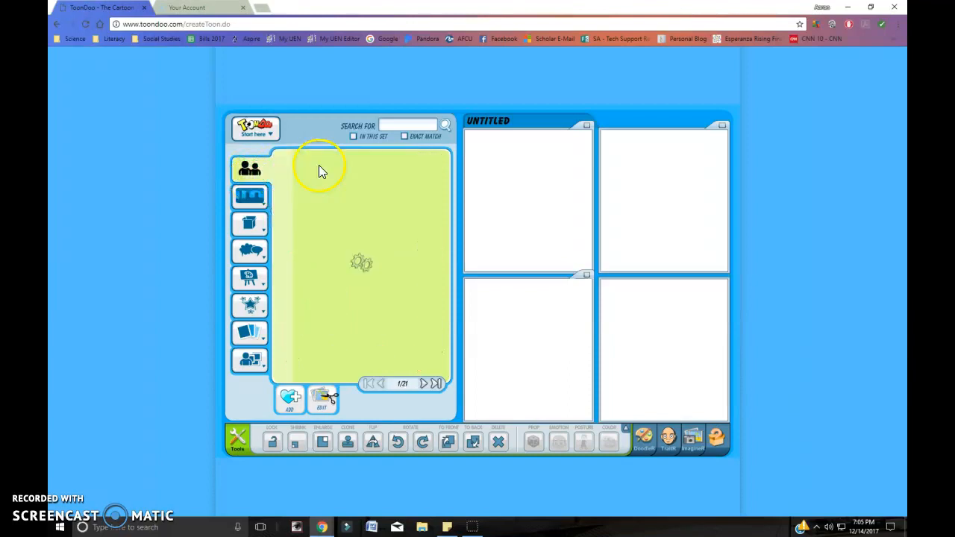
left_click(347, 174)
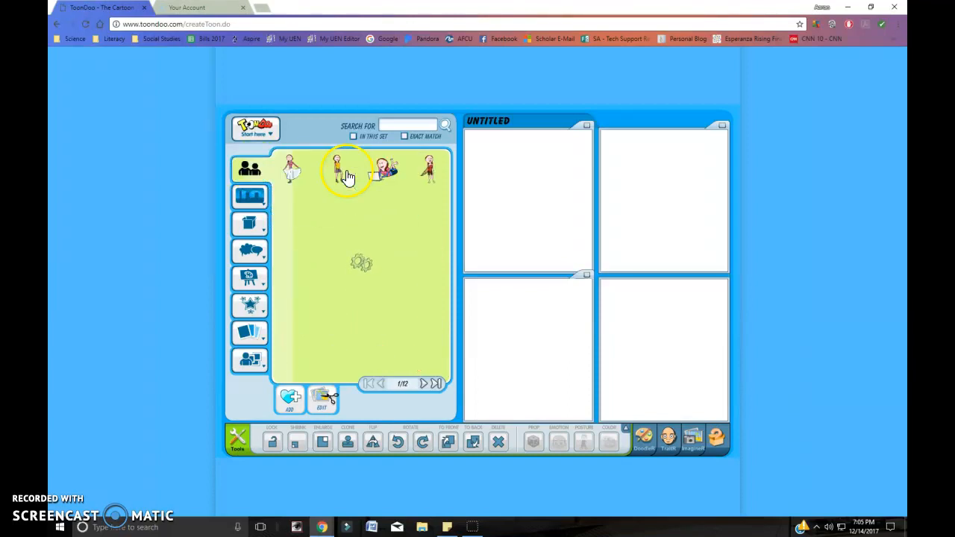
Look through the categories for backgrounds, props, texts, brushmen, special items, open clipart and the personal gallery.
mouse_move(254, 205)
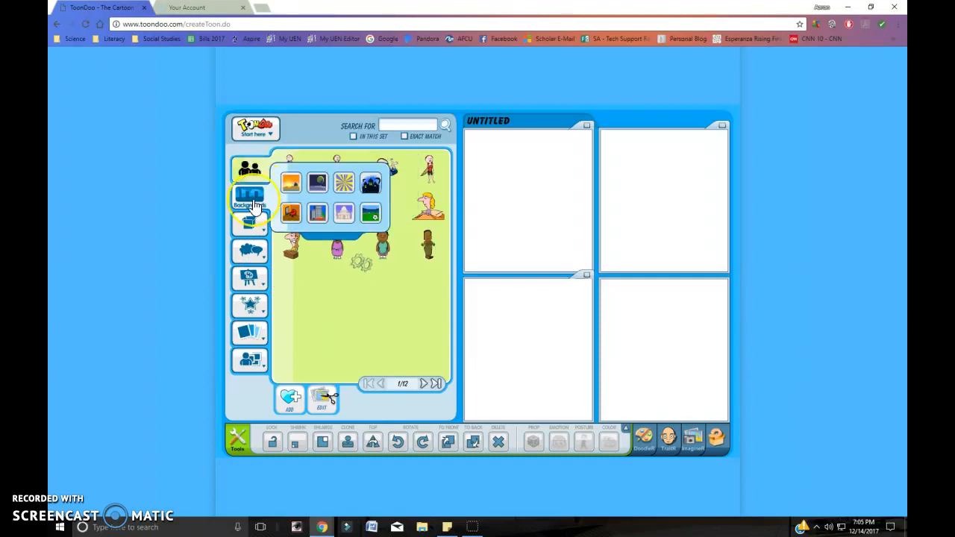
left_click(366, 214)
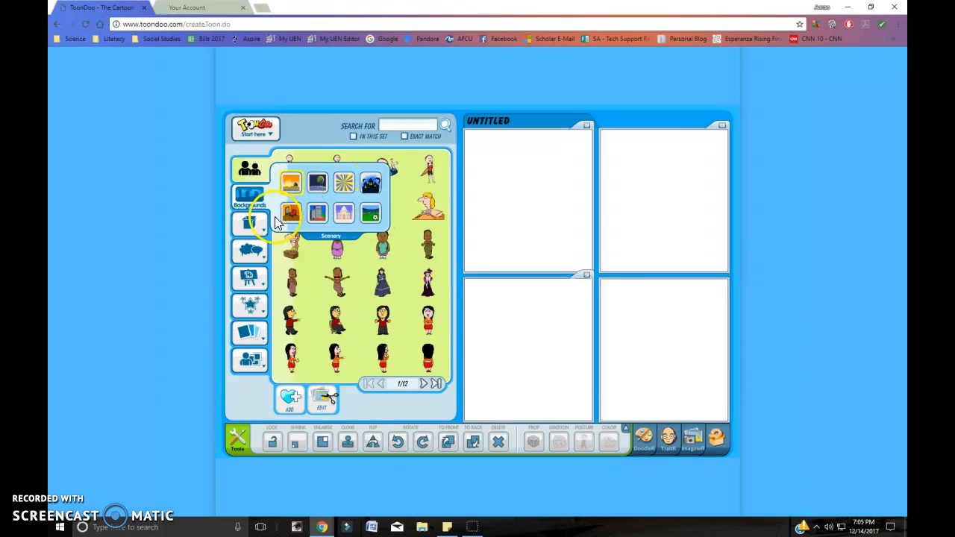
left_click(266, 170)
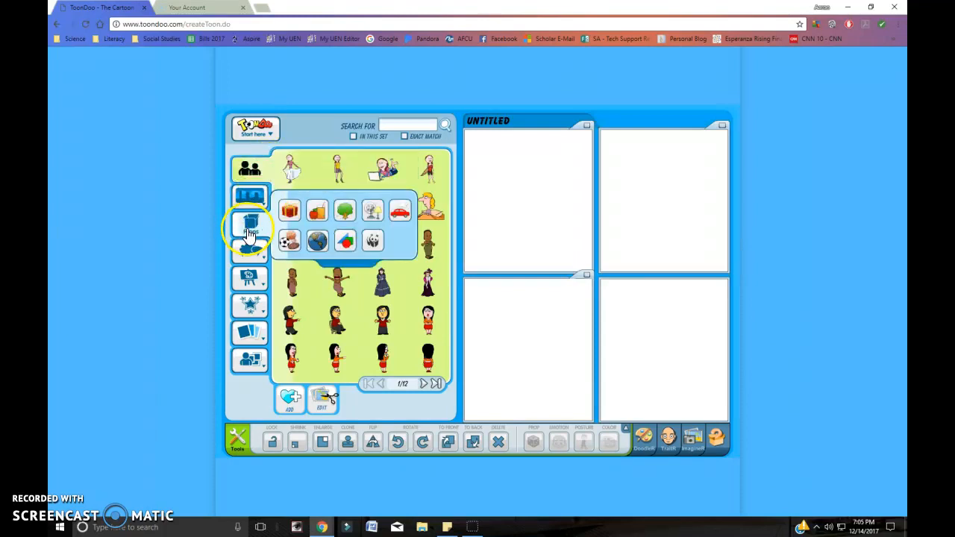
left_click(253, 257)
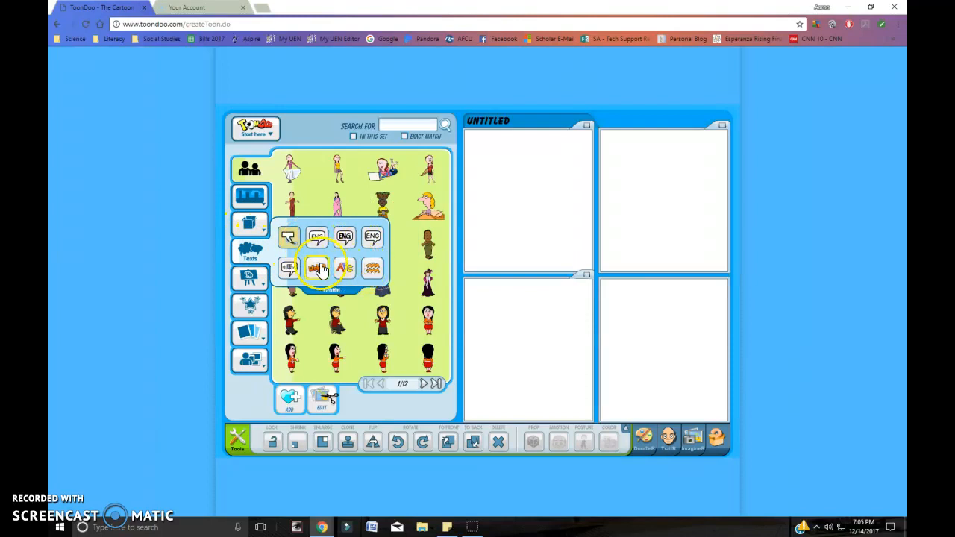
mouse_move(251, 277)
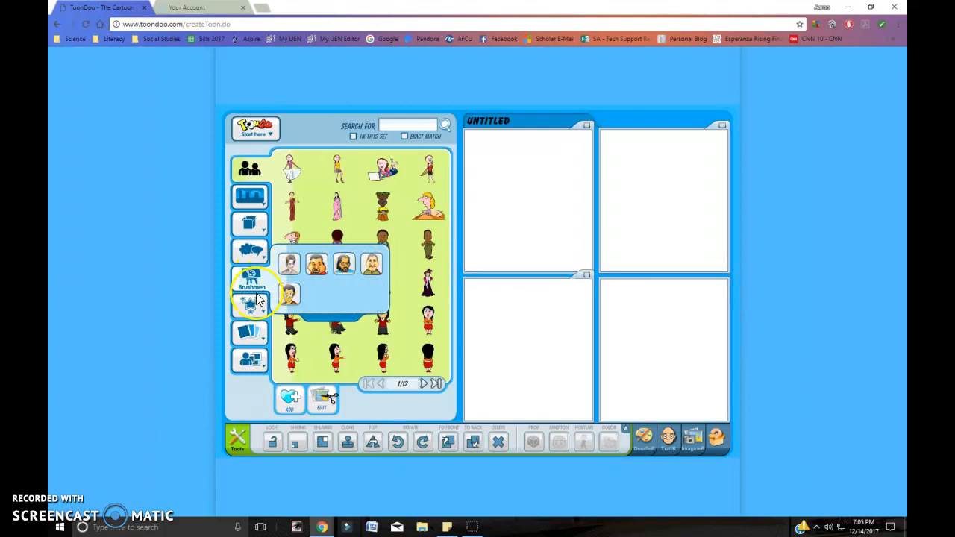
mouse_move(254, 303)
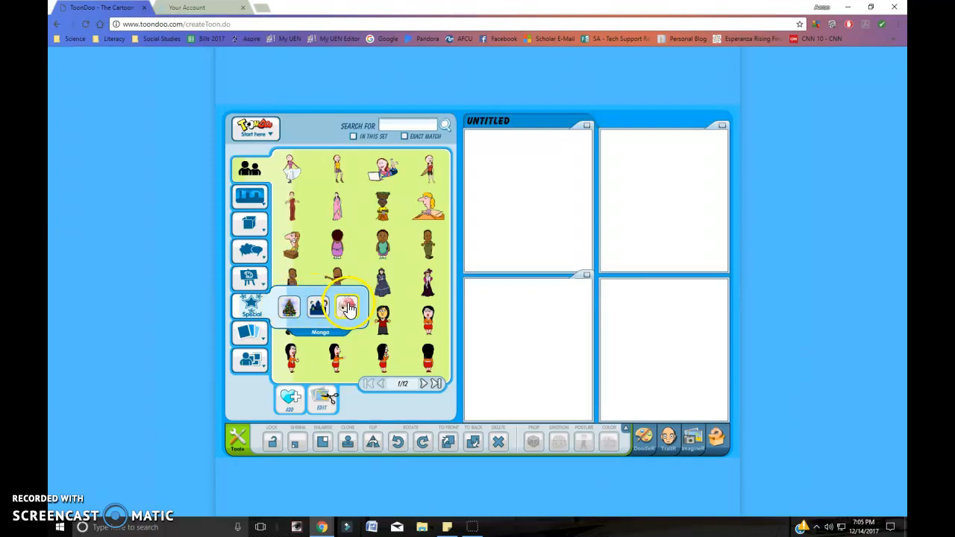
mouse_move(250, 335)
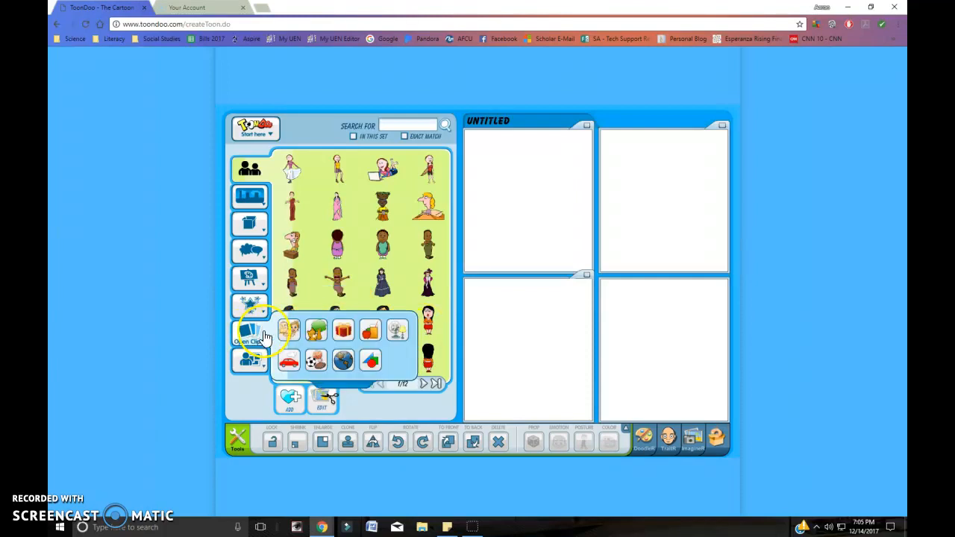
mouse_move(249, 366)
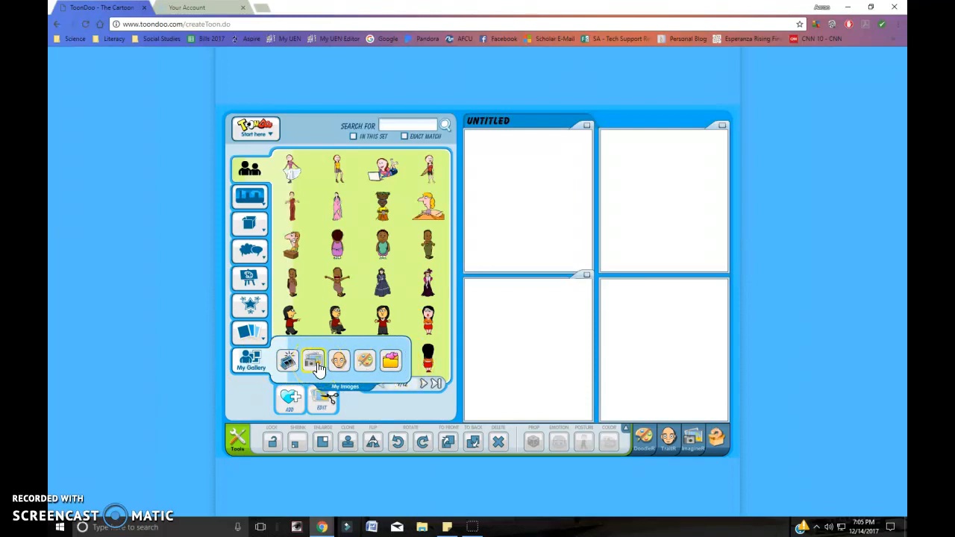
left_click(285, 364)
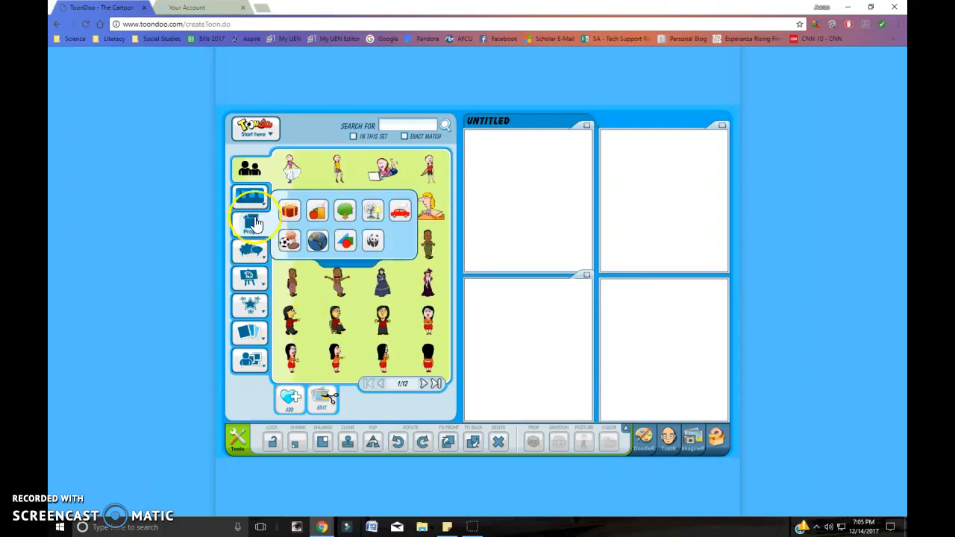
left_click(254, 194)
left_click(248, 250)
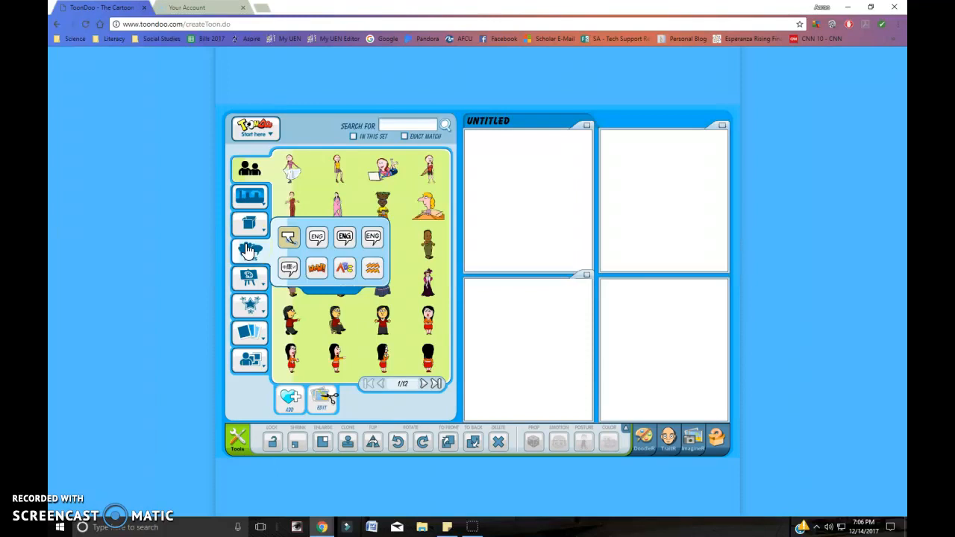
left_click(357, 147)
Display the Scenery backgrounds and browse to page 3 of the collection.
left_click(257, 199)
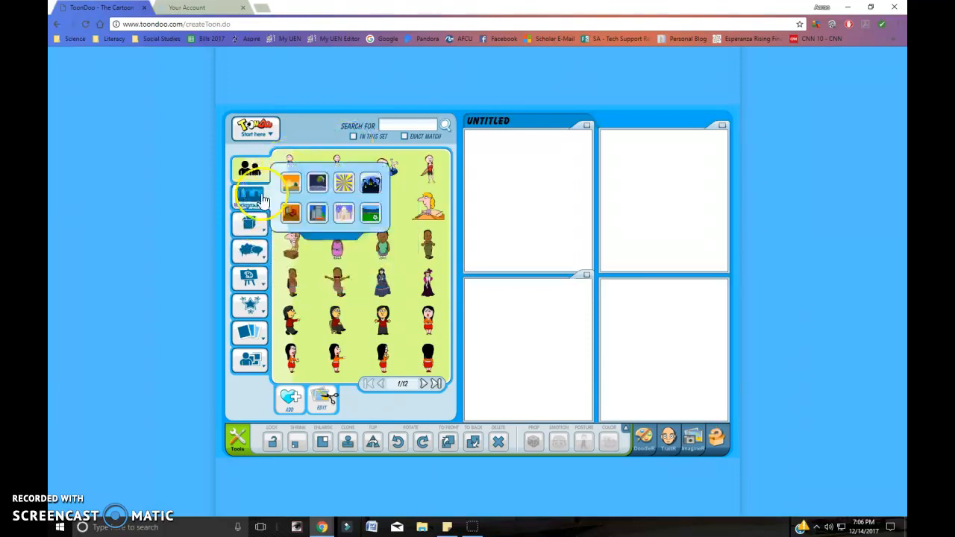
left_click(290, 186)
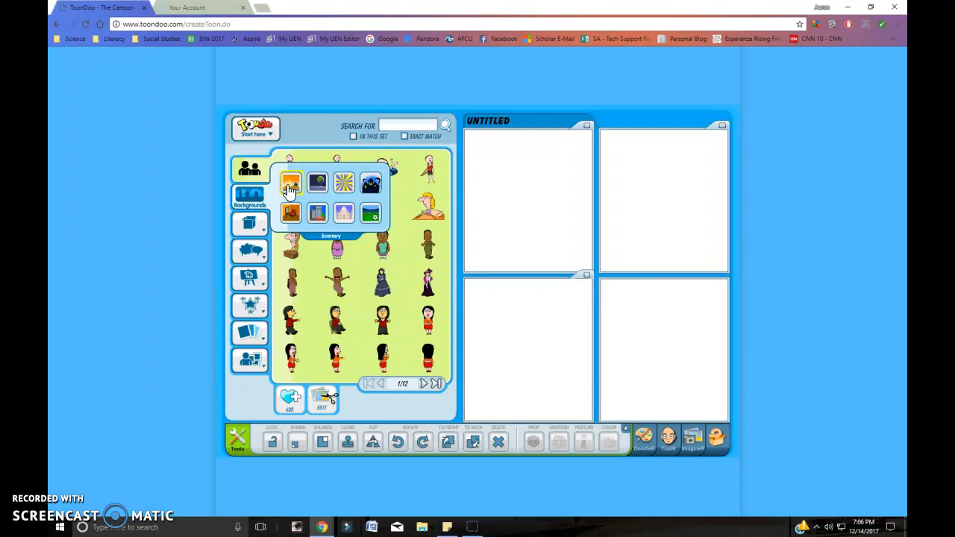
left_click(289, 186)
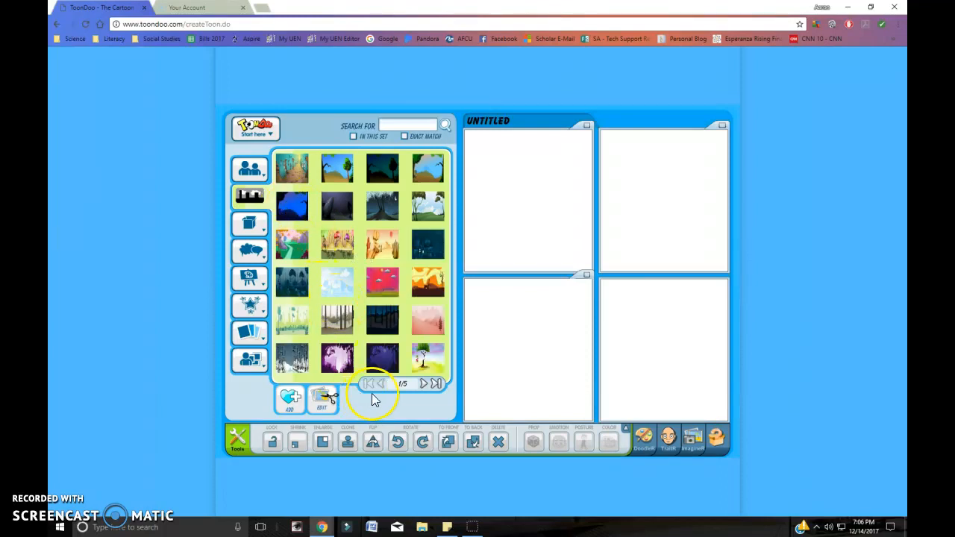
left_click(425, 385)
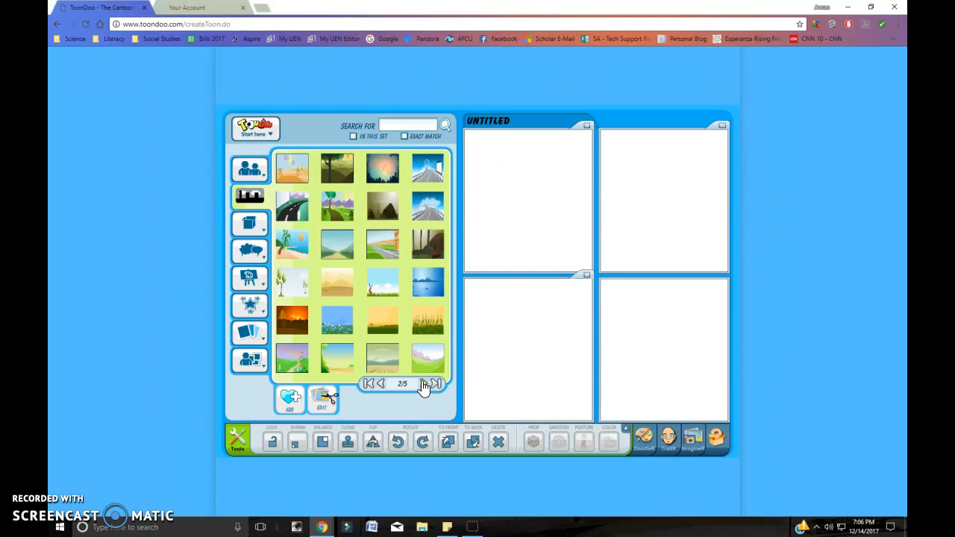
left_click(295, 323)
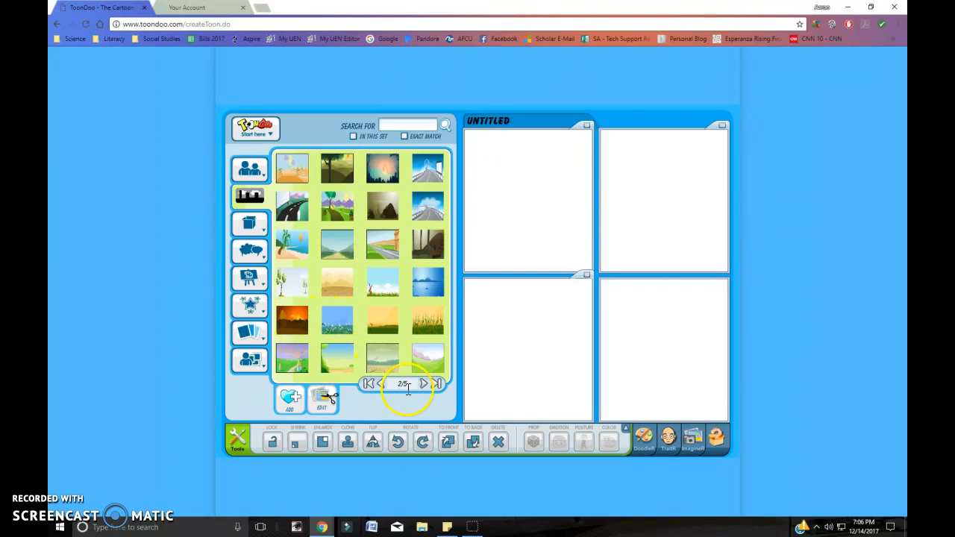
left_click(375, 381)
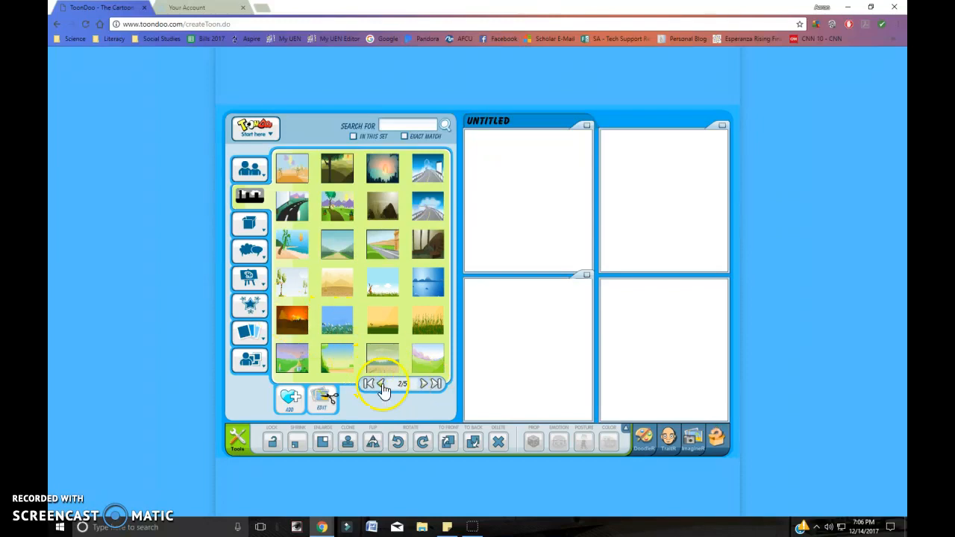
left_click(424, 384)
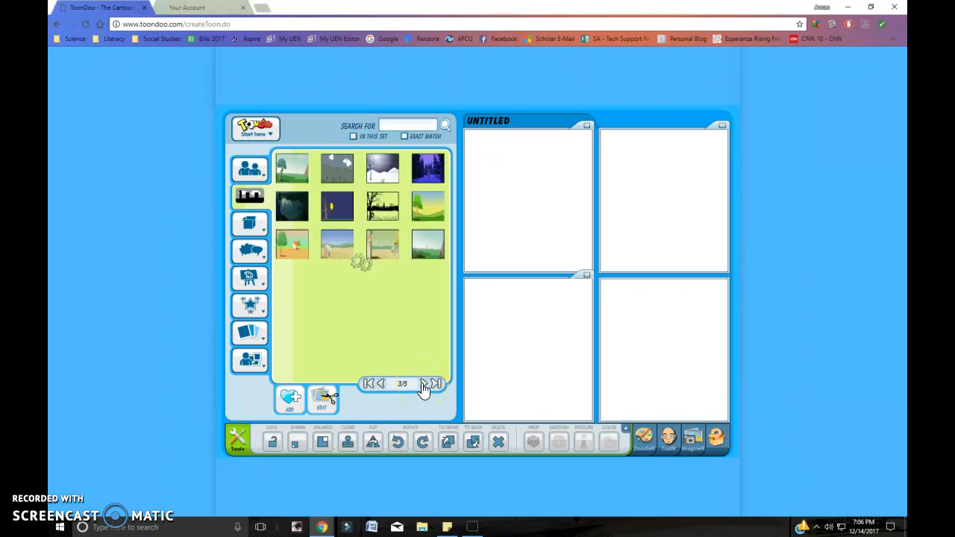
left_click(339, 295)
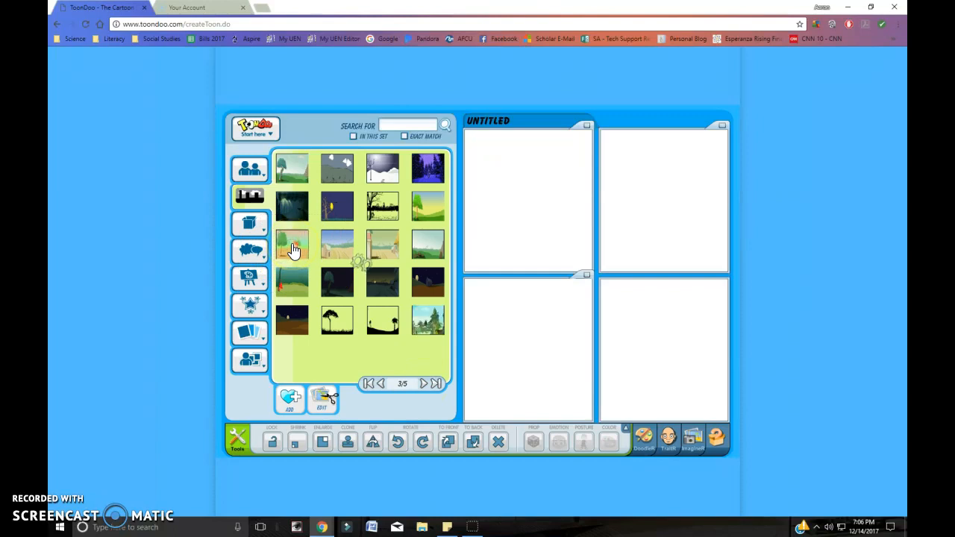
mouse_move(253, 225)
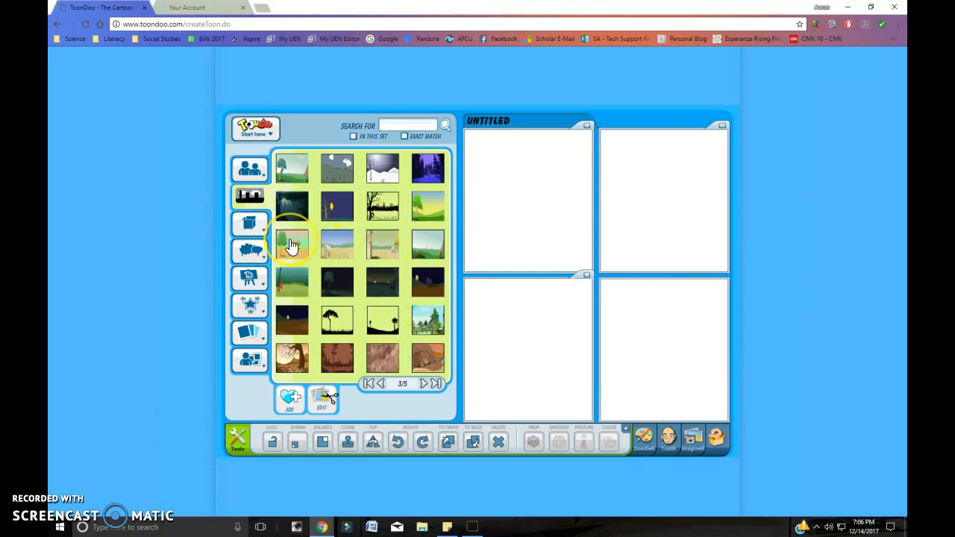
Place the background with the tree and red-roofed house in the upper-left panel, shrink it and adjust its position.
left_click_drag(292, 246, 529, 214)
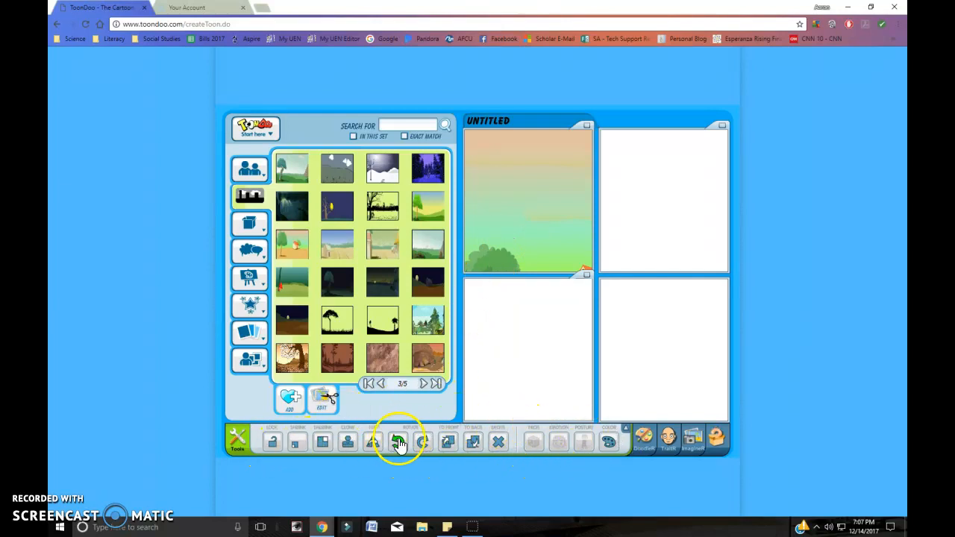
left_click(297, 444)
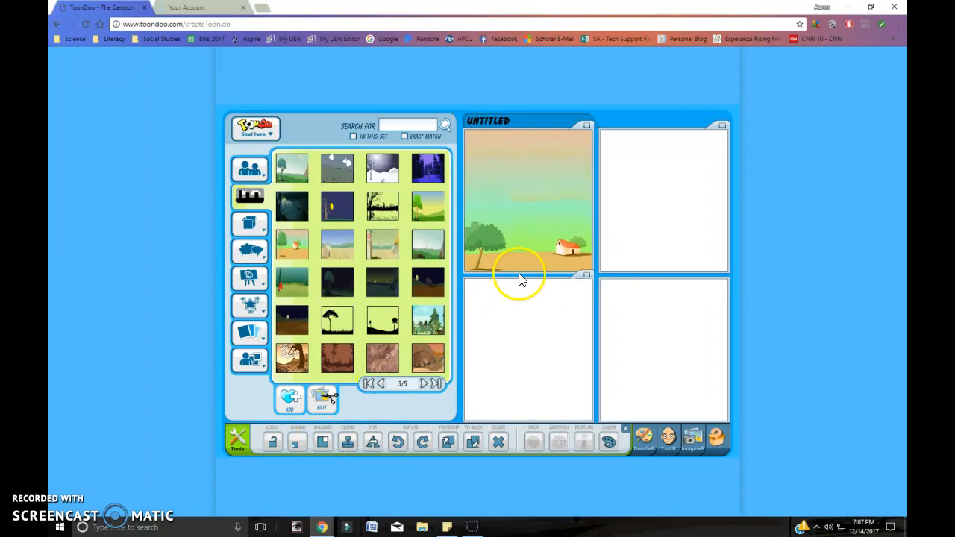
mouse_move(525, 245)
left_mouse_down()
mouse_move(541, 244)
mouse_move(529, 242)
left_mouse_up()
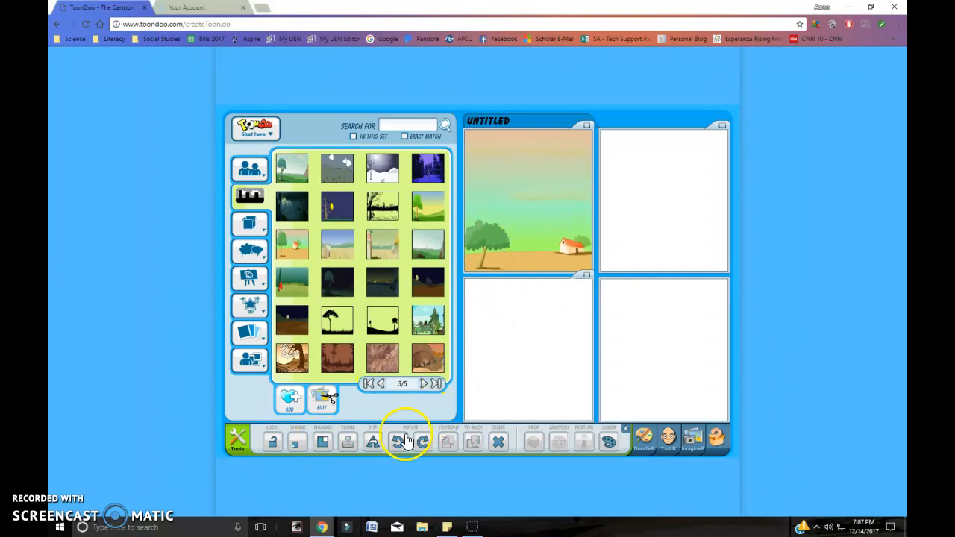
Try flipping the background horizontally and rotating it in both directions.
left_click(372, 443)
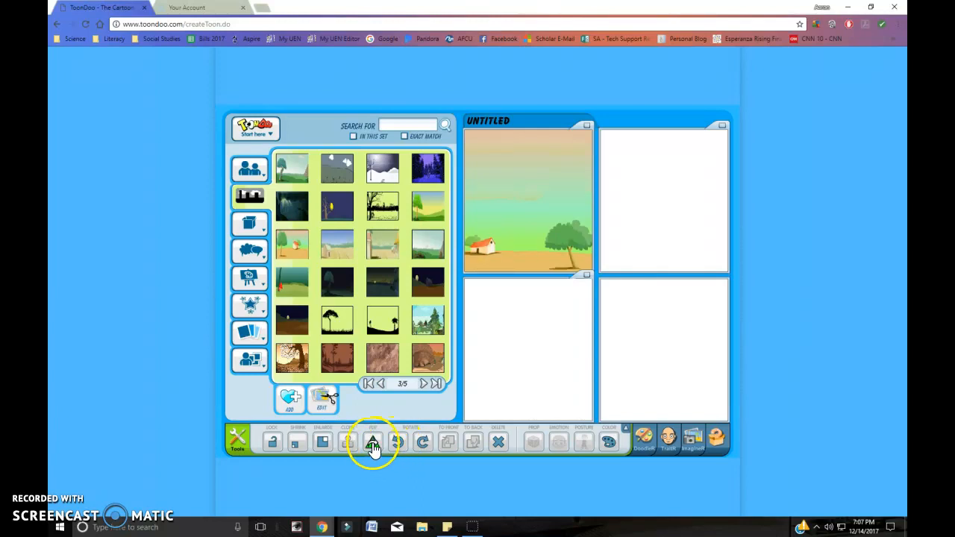
left_click(378, 446)
left_click(398, 444)
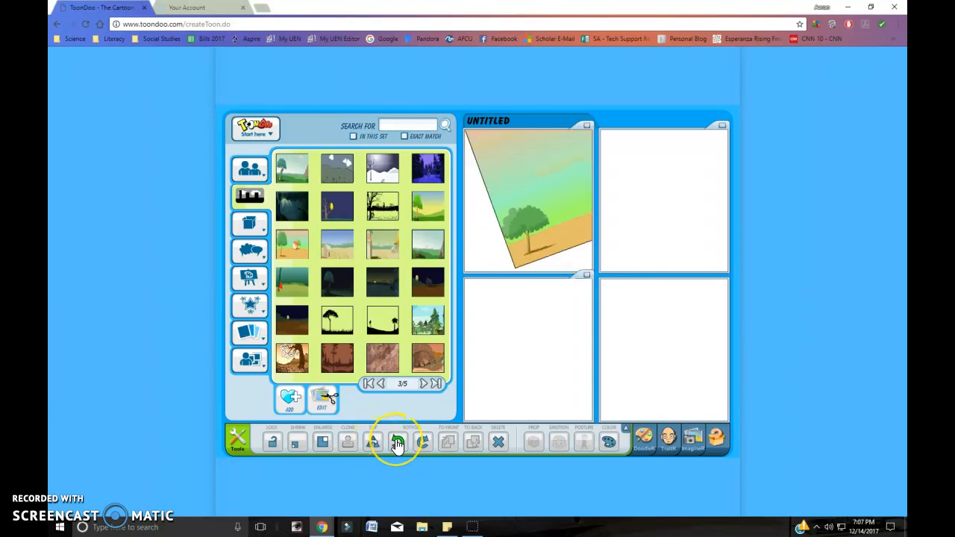
left_click(398, 445)
left_click(423, 446)
left_click(423, 447)
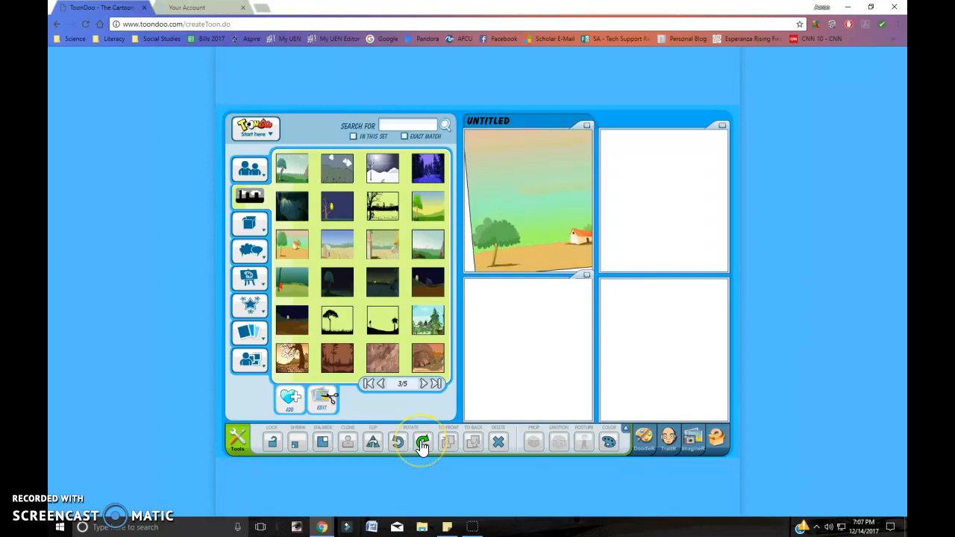
left_click(398, 444)
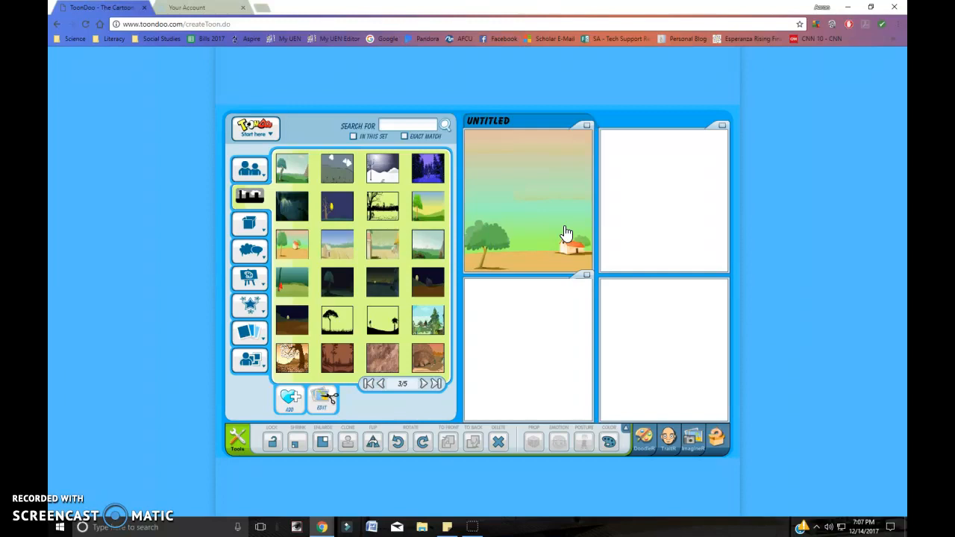
Display the animal character set from the characters category.
left_click(539, 250)
left_click(252, 198)
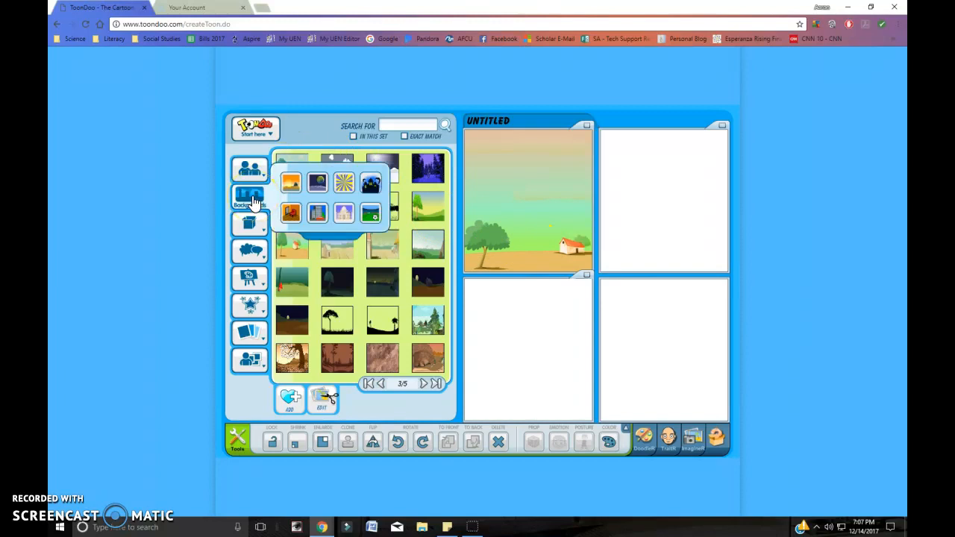
left_click(257, 180)
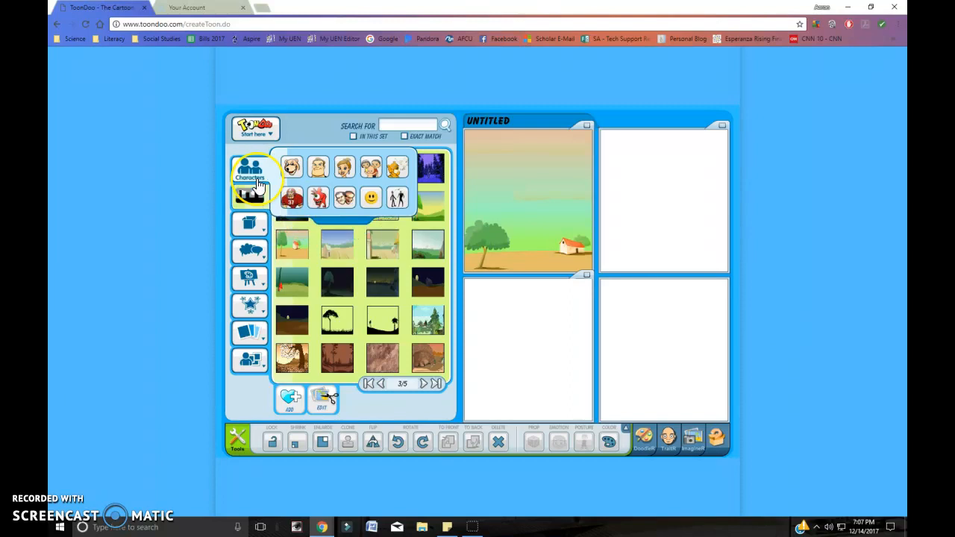
left_click(256, 181)
left_click(246, 184)
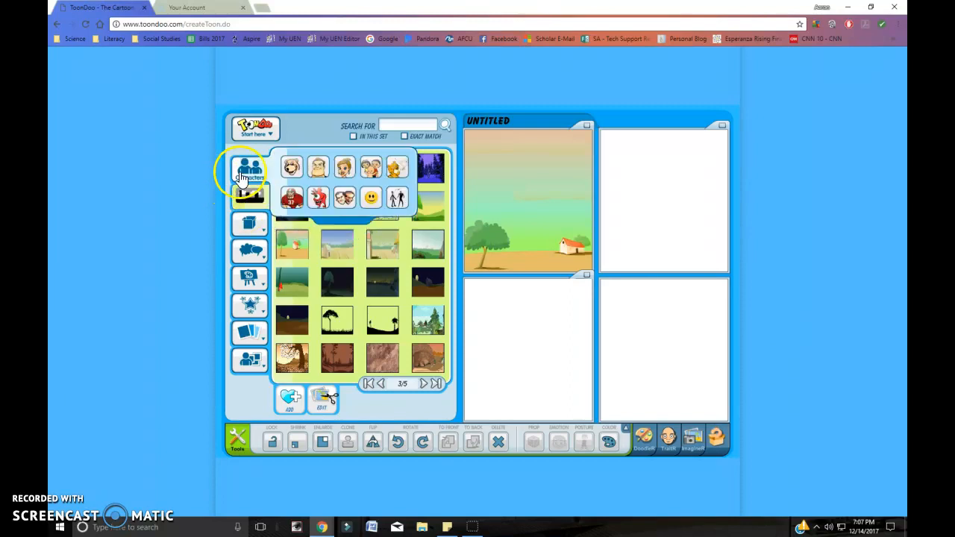
left_click(399, 177)
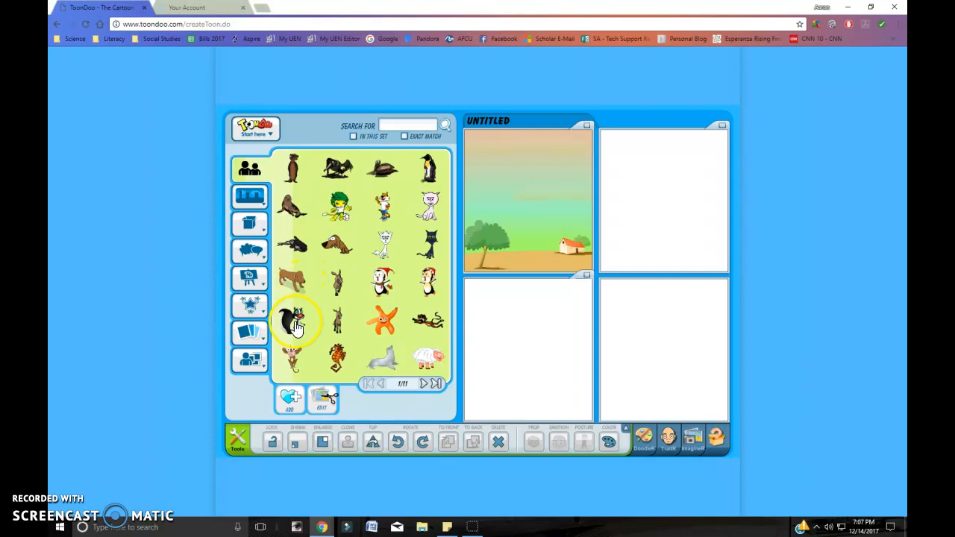
Add the brown walking dog to the upper-left panel and shrink it repeatedly.
left_click_drag(295, 289, 523, 235)
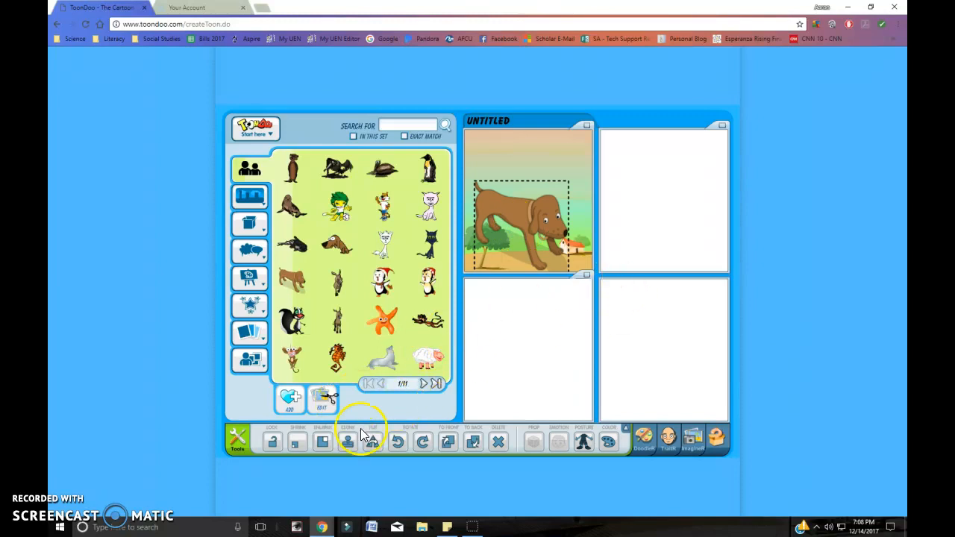
left_click(298, 445)
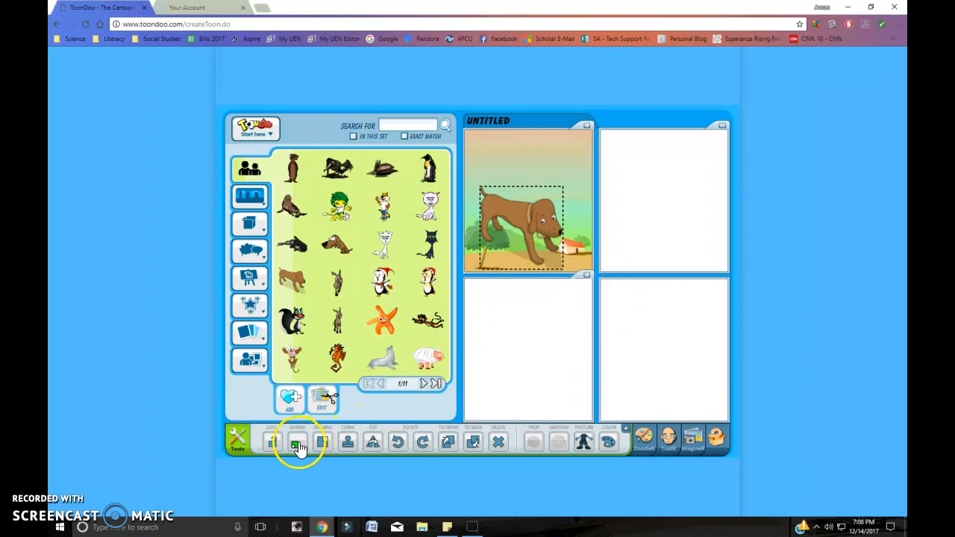
left_click(298, 445)
left_click(299, 445)
left_click(299, 445)
left_click(298, 445)
left_click(299, 445)
left_click(298, 445)
left_click(299, 445)
Move the dog down onto the ground beside the tree and shrink it further to match the scenery.
left_click_drag(524, 226, 519, 253)
left_click(298, 446)
left_click(298, 445)
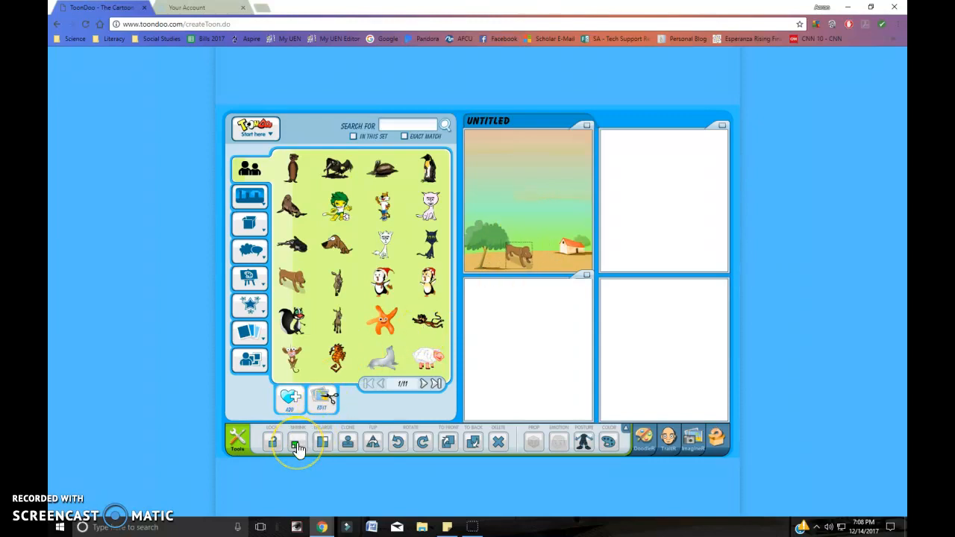
left_click(298, 445)
left_click(298, 443)
left_click_drag(521, 256, 505, 269)
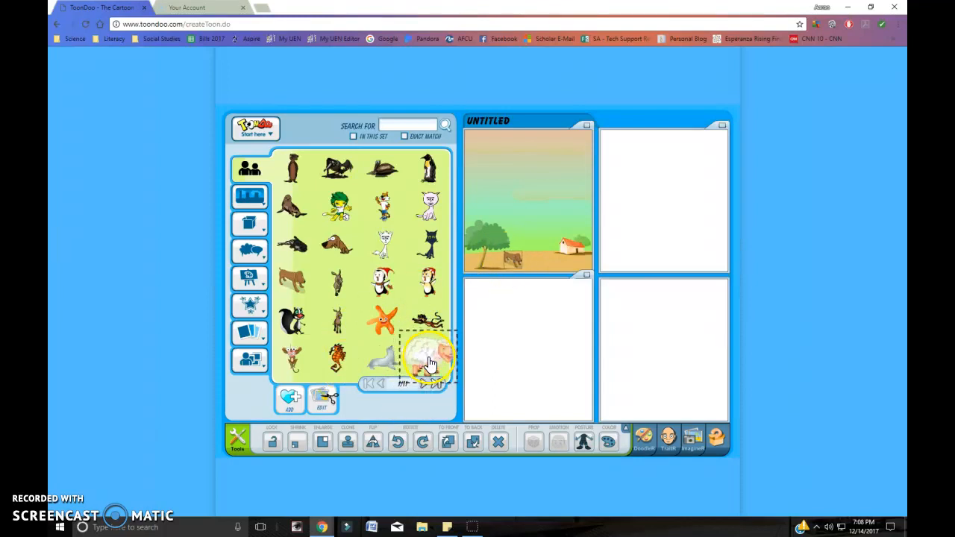
Add a white sheep to the upper-left panel, scale it close to the dog's size and set it on the ground below the house.
left_click_drag(429, 363, 544, 229)
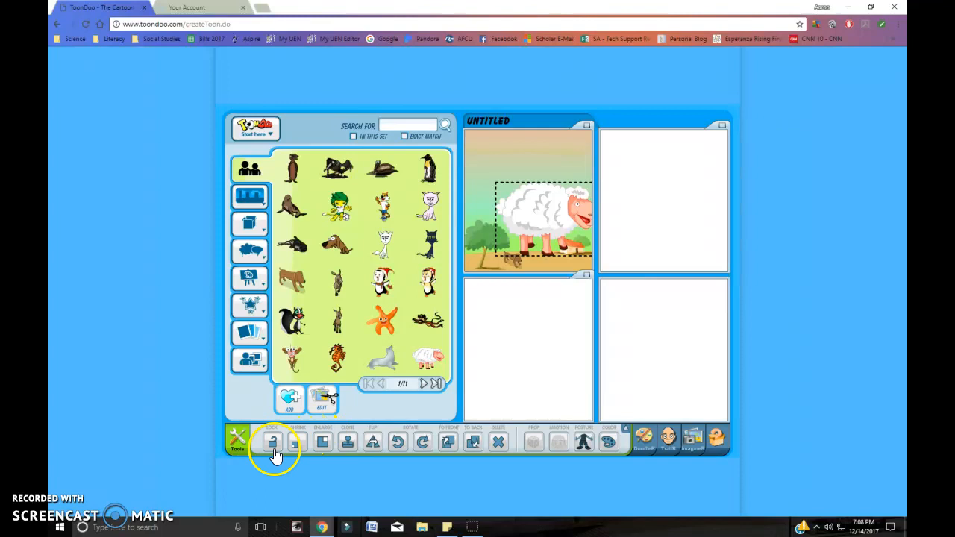
left_click(295, 443)
left_click(295, 444)
left_click(297, 445)
left_click(297, 445)
left_click(296, 444)
left_click(323, 446)
left_click(322, 447)
left_click(296, 444)
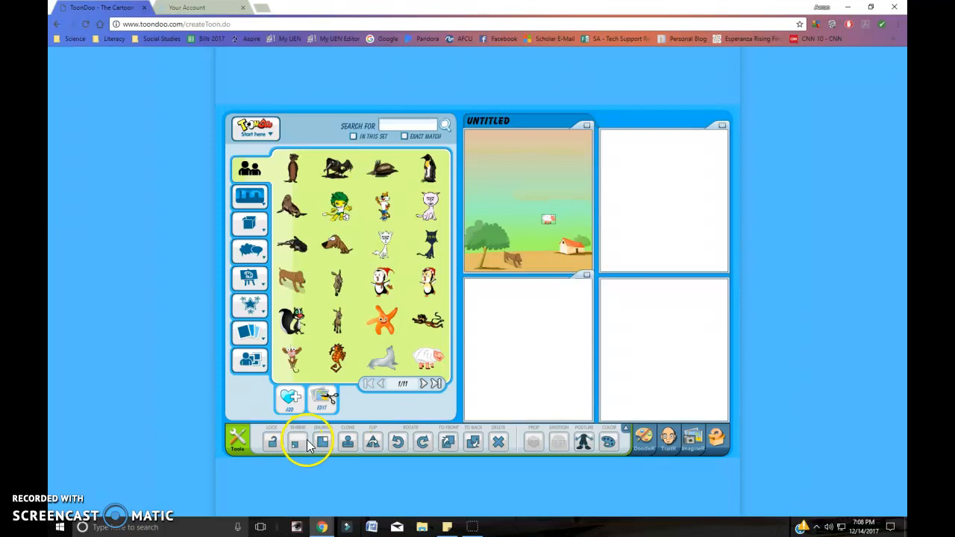
left_click(324, 444)
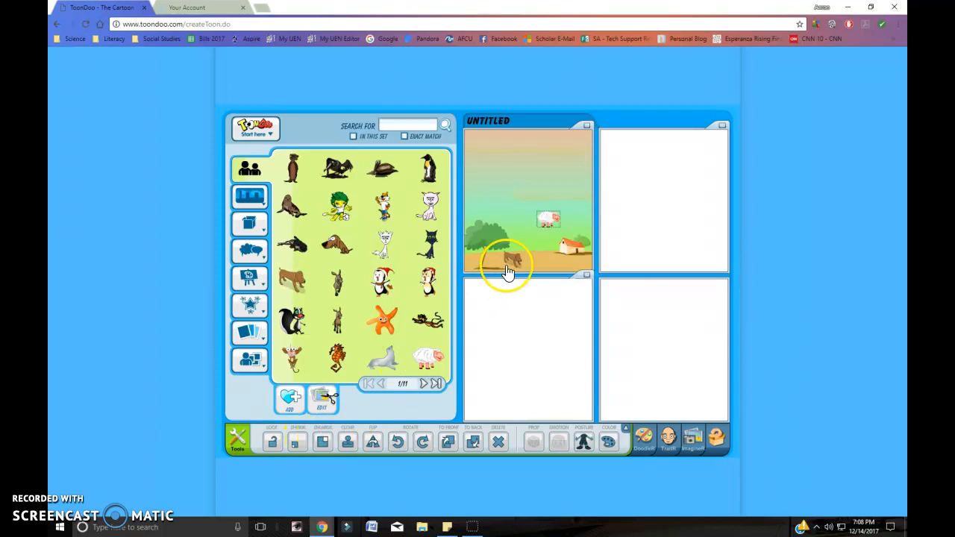
left_click_drag(550, 223, 556, 270)
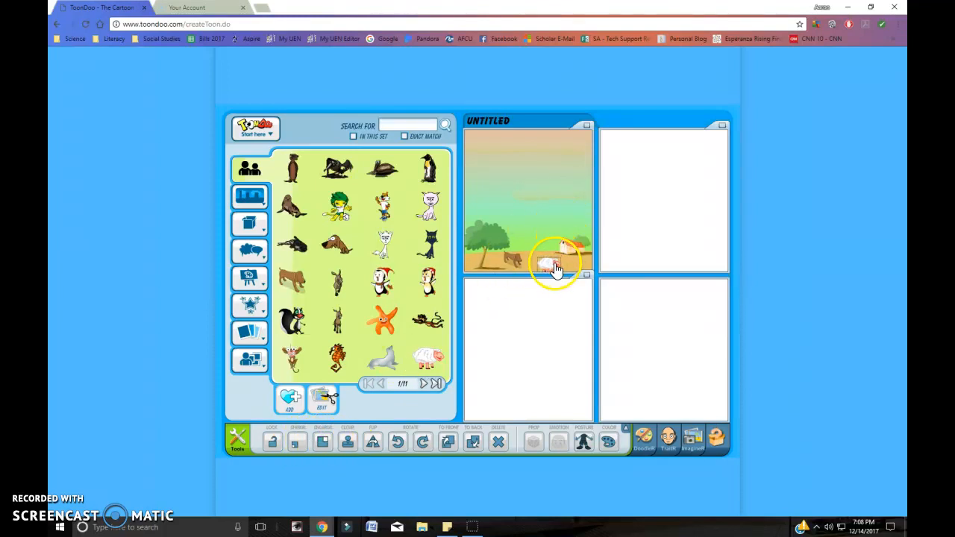
Add a second sheep, shrink it and place it on the ground beside the first one.
left_click_drag(421, 360, 546, 265)
left_click_drag(427, 361, 558, 237)
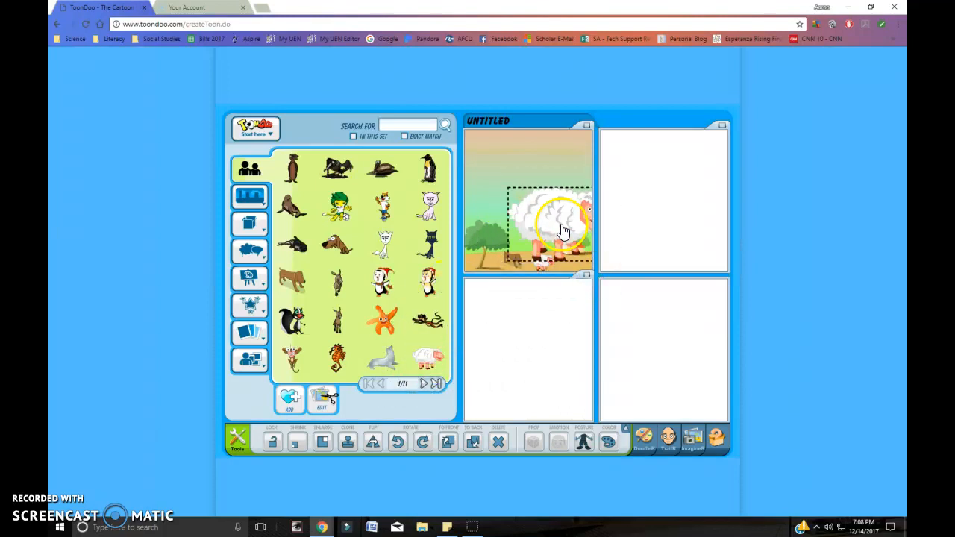
left_click(296, 443)
left_click(295, 444)
left_click(295, 443)
left_click(295, 443)
left_click_drag(568, 225, 569, 271)
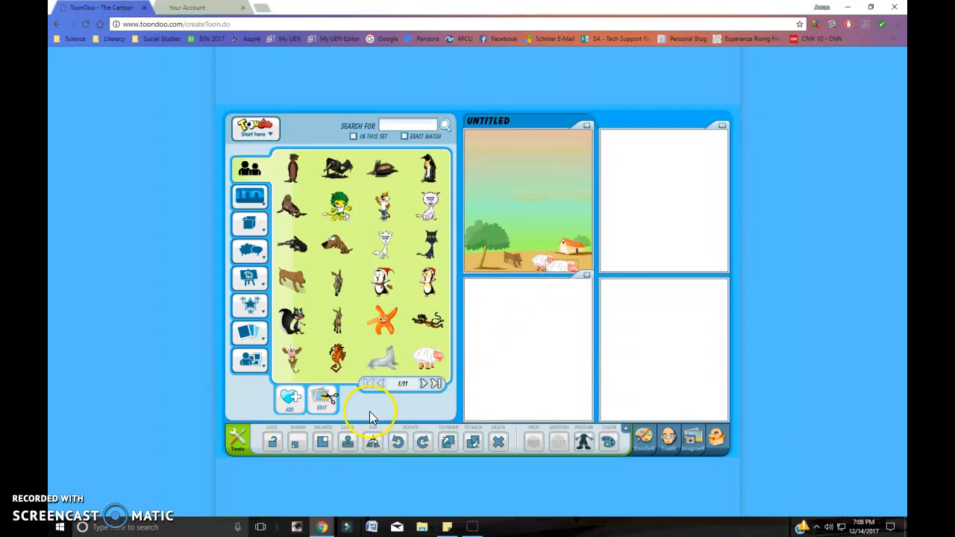
Add a third sheep, shrink it and place it with the other two in front of the house.
left_click_drag(427, 359, 548, 203)
left_click(301, 446)
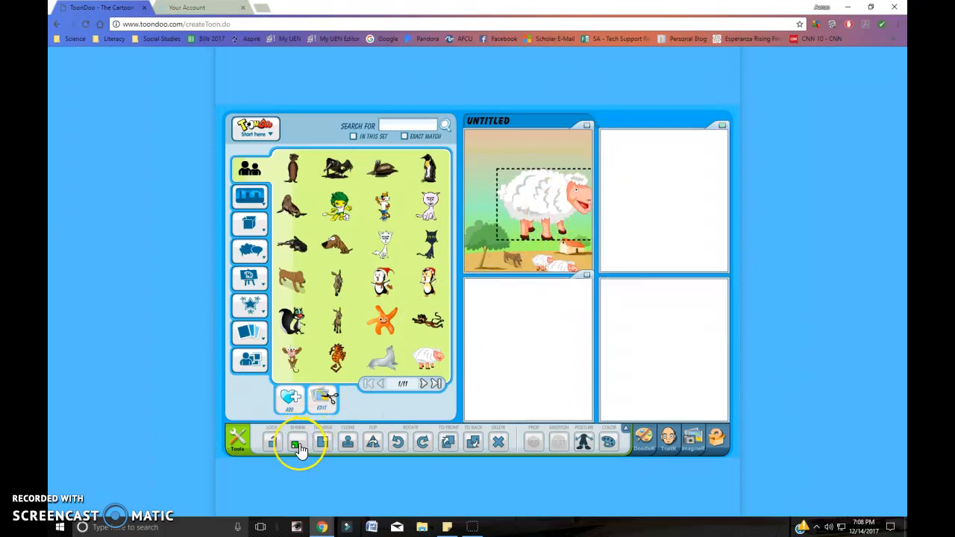
left_click(299, 448)
left_click(298, 449)
left_click(299, 448)
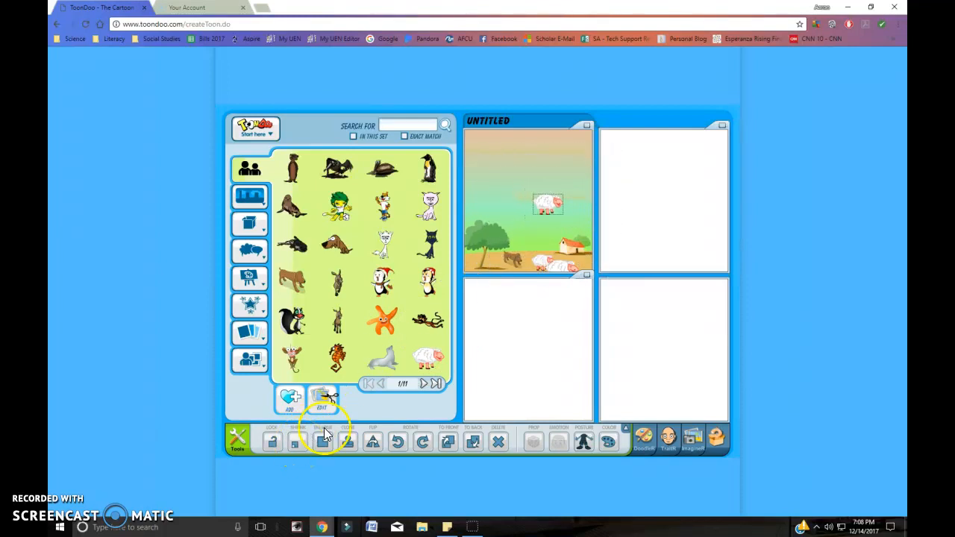
left_click_drag(552, 219, 577, 266)
Rearrange the sheep in front of the house and enlarge one of them slightly.
right_click(574, 266)
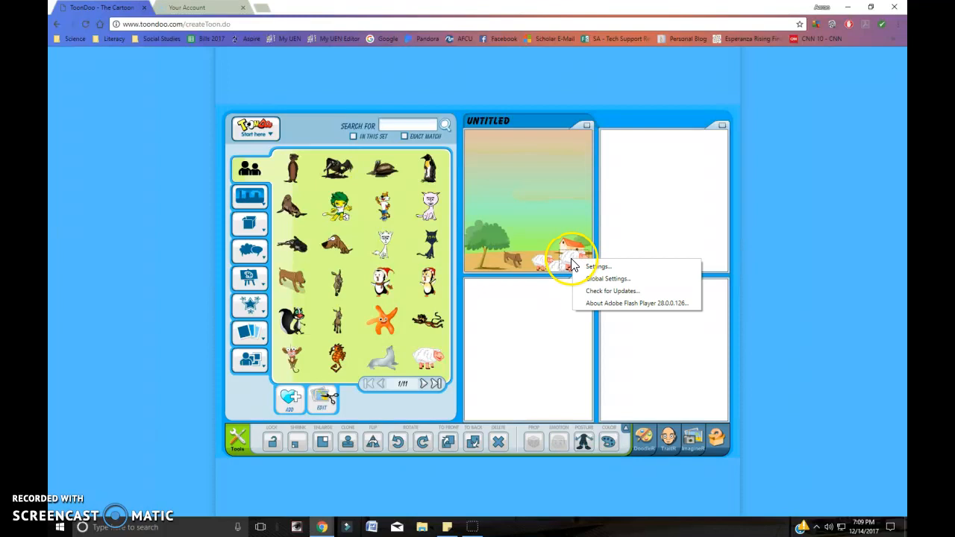
left_click(560, 270)
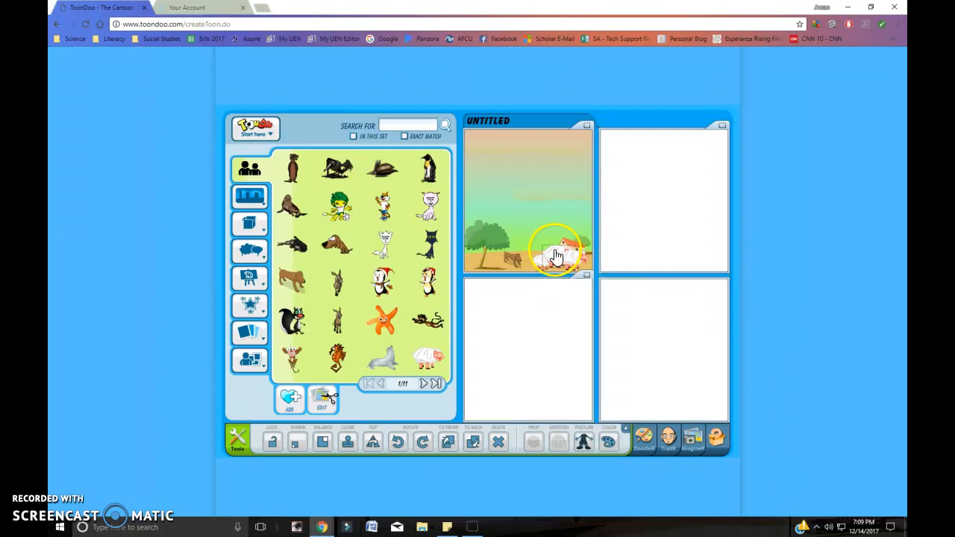
left_click_drag(571, 255, 557, 271)
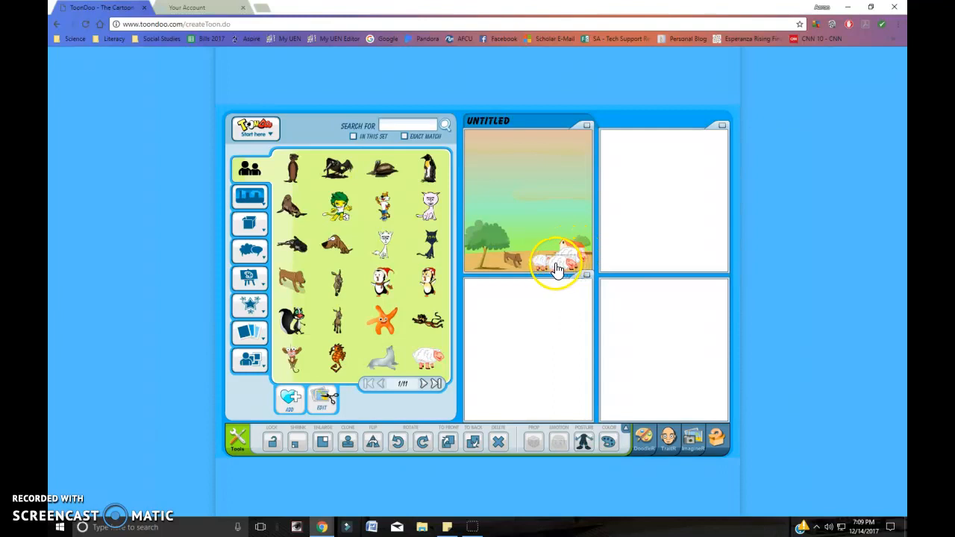
left_click(324, 445)
left_click(324, 446)
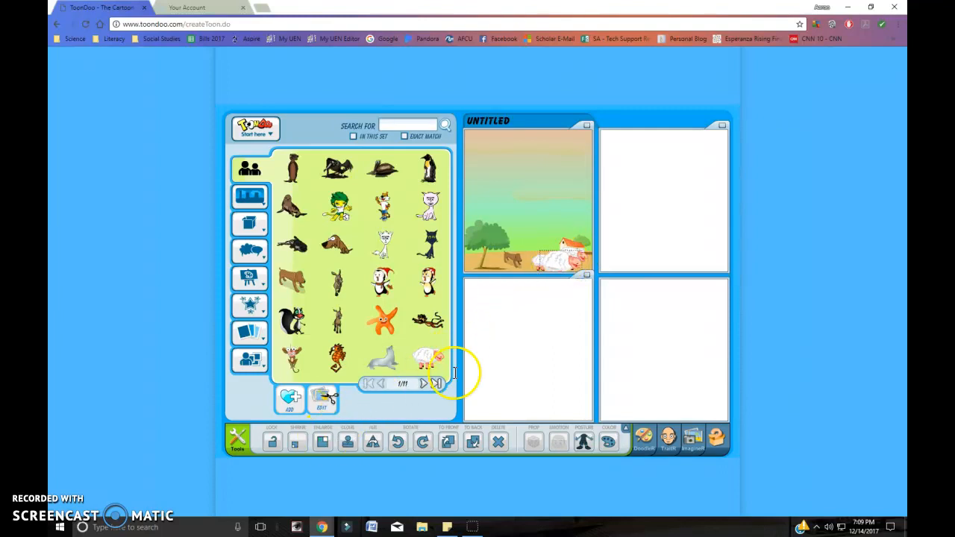
mouse_move(588, 266)
left_mouse_down()
mouse_move(559, 269)
mouse_move(571, 275)
mouse_move(582, 259)
left_mouse_up()
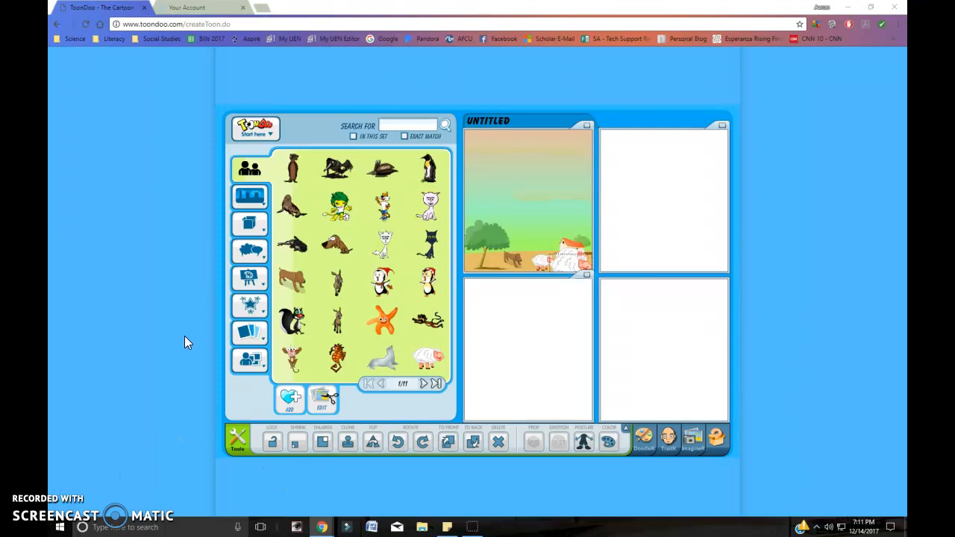
Add a Pro speech bubble to the top of the upper-left panel.
mouse_move(249, 254)
left_click(293, 239)
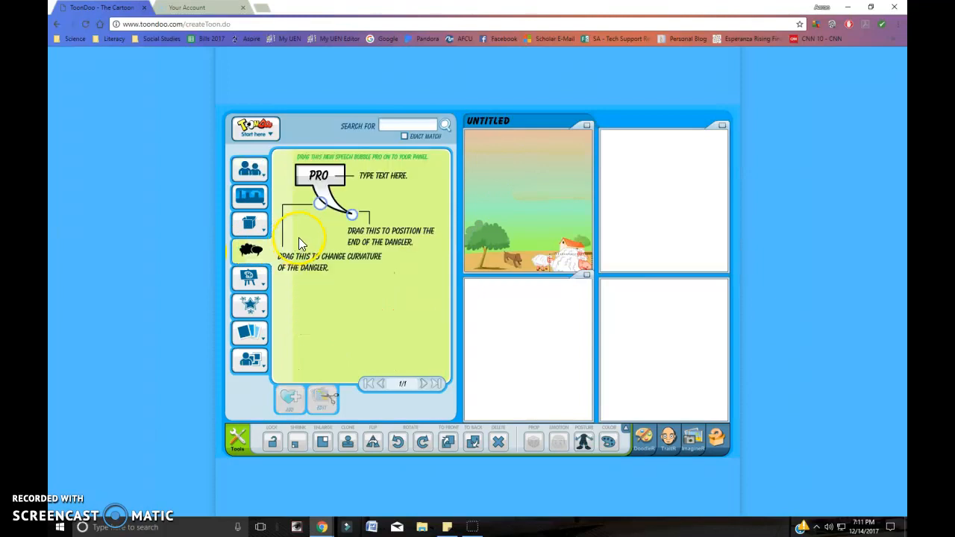
left_click_drag(332, 173, 468, 139)
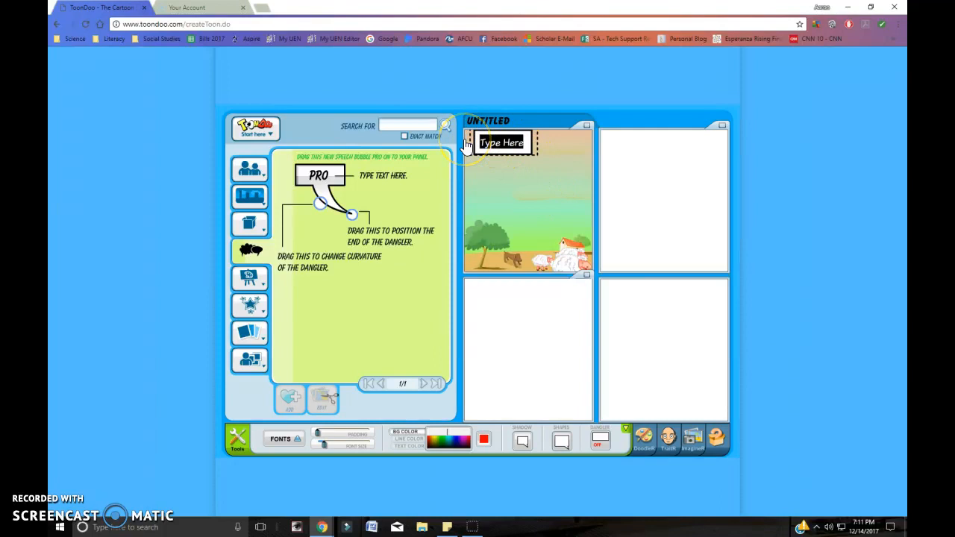
Enter the caption "A farmer's dog spent his day rounding" in the bubble.
type("A fa")
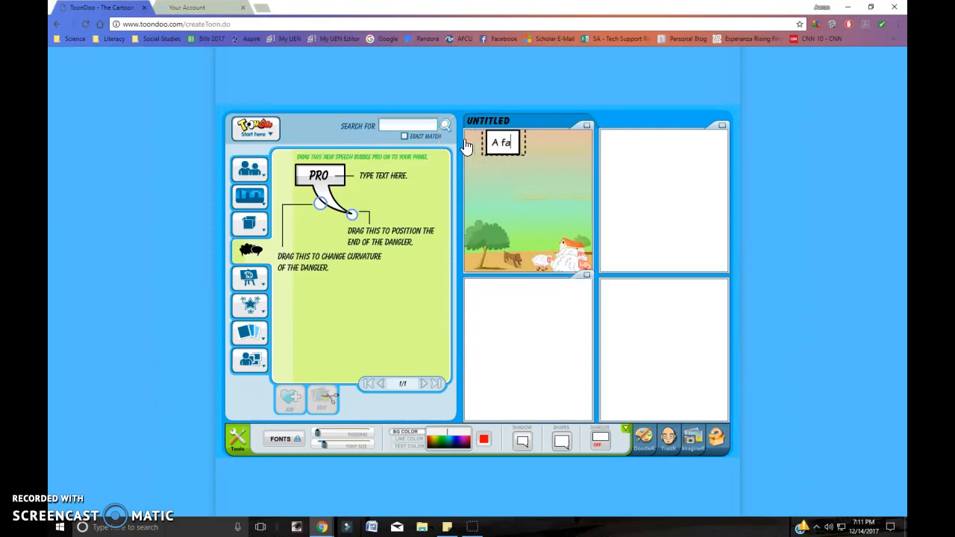
type("rmer's dog spent his d")
type("ay riound")
type("ing")
key("BackSpace")
key("BackSpace")
key("BackSpace")
key("BackSpace")
key("BackSpace")
key("BackSpace")
key("BackSpace")
key("BackSpace")
key("BackSpace")
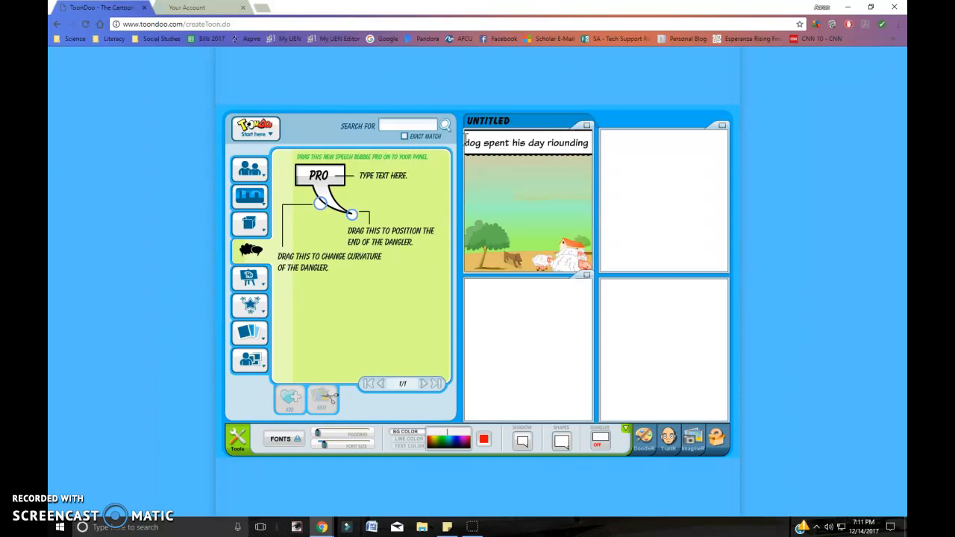
type("ounding")
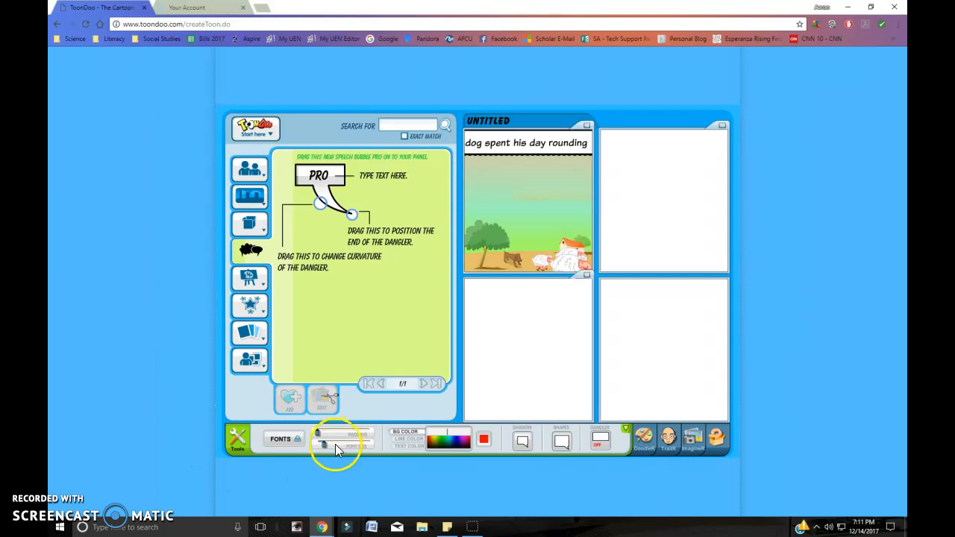
Reduce the caption's font size slightly and shift the bubble so its text wraps onto two lines.
left_click_drag(324, 451, 321, 453)
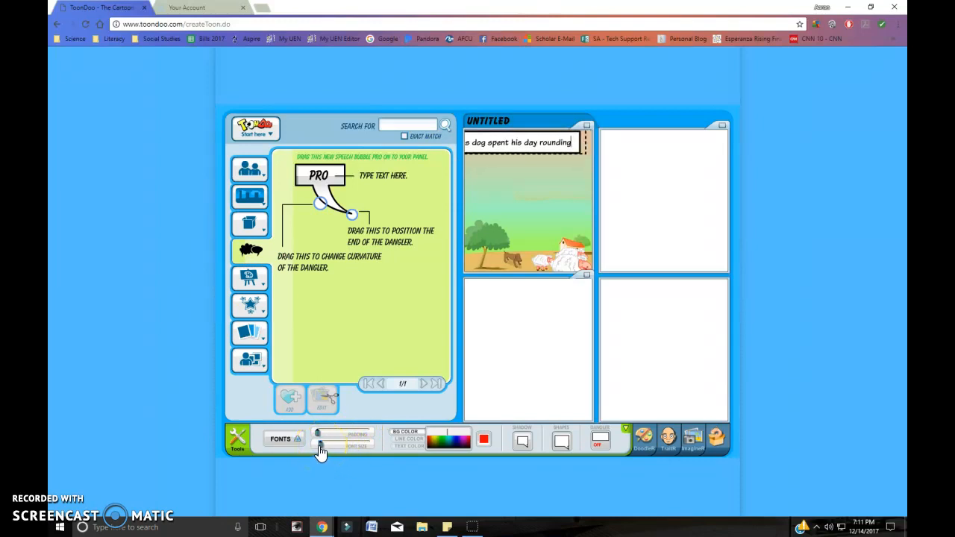
left_click_drag(504, 155, 521, 154)
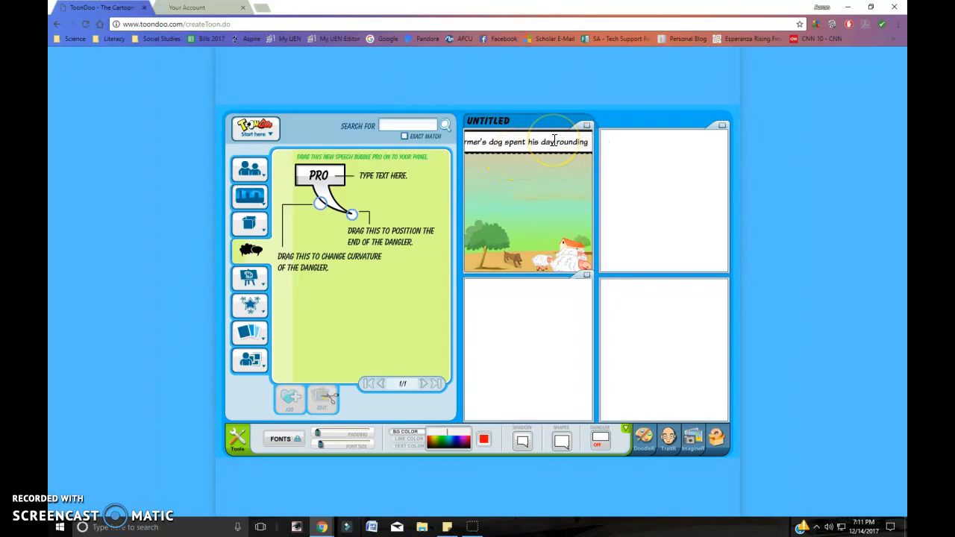
key("Delete")
Position the caption box fully inside the top of the panel and complete its text with "up all of the sheep.".
left_click(605, 200)
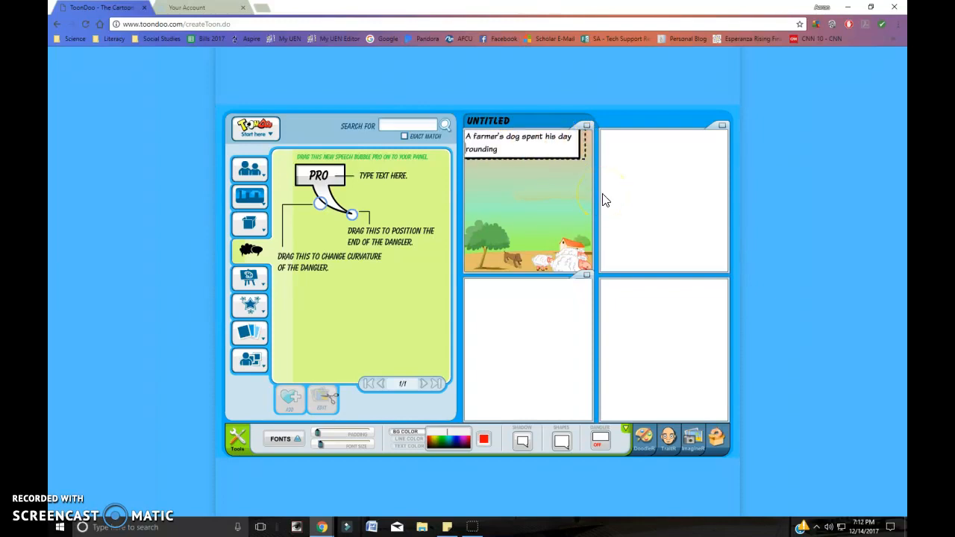
left_click_drag(546, 165, 552, 171)
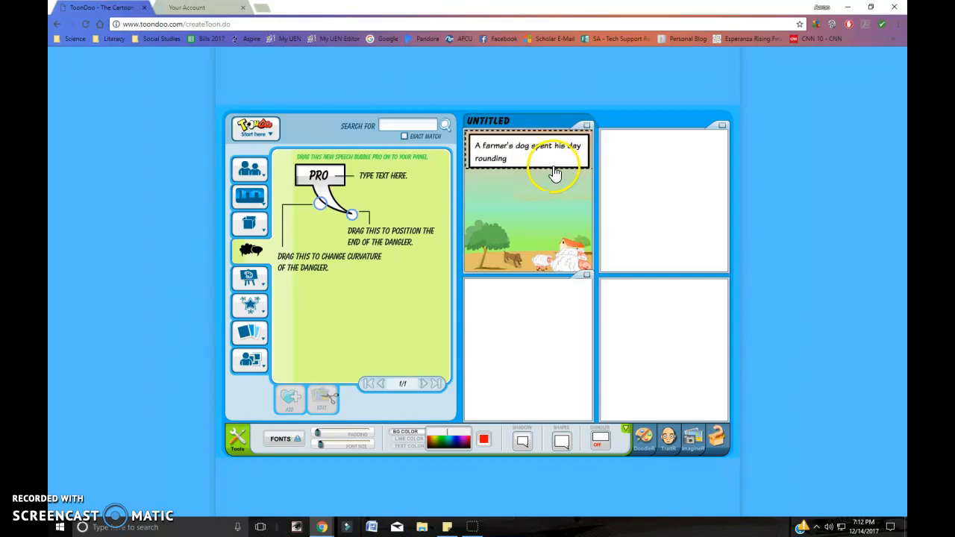
left_click(516, 157)
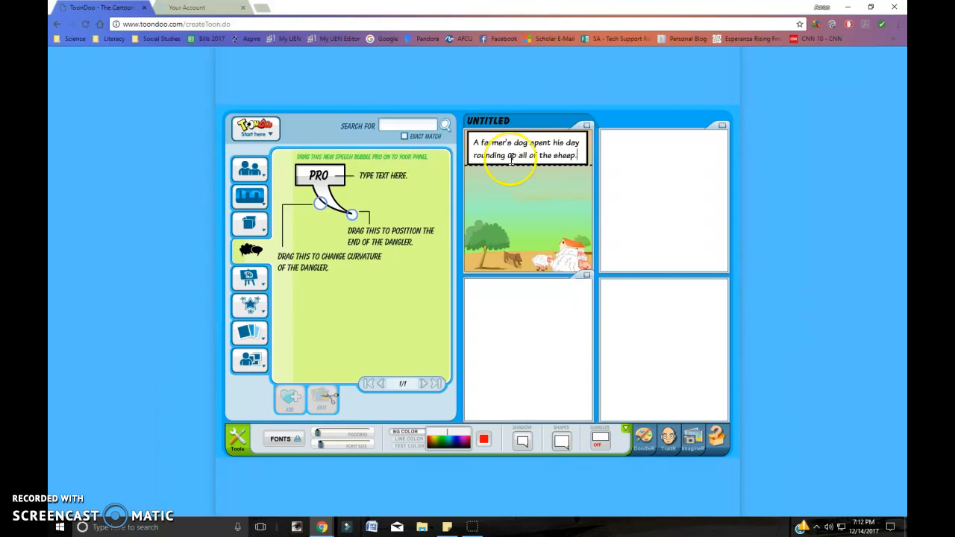
left_click(249, 236)
left_click(554, 178)
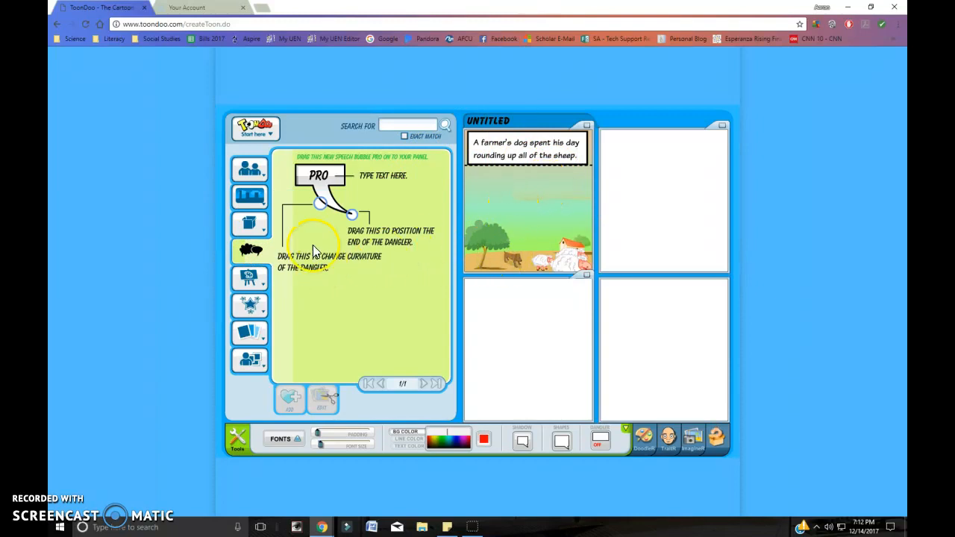
mouse_move(249, 228)
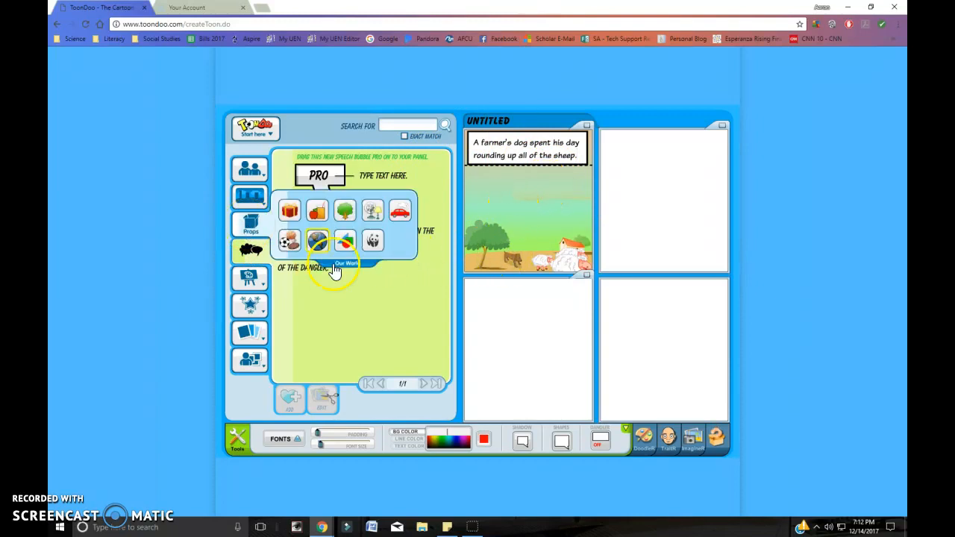
left_click(345, 288)
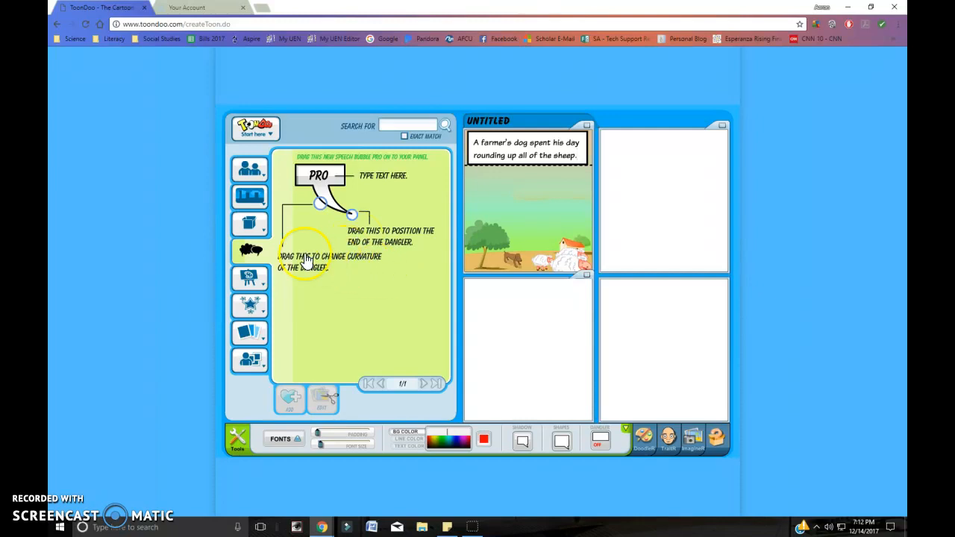
Fill the upper-right panel with the first panel's farm scenery background and raise it so the tree, ground and farmhouse show.
mouse_move(257, 174)
mouse_move(246, 200)
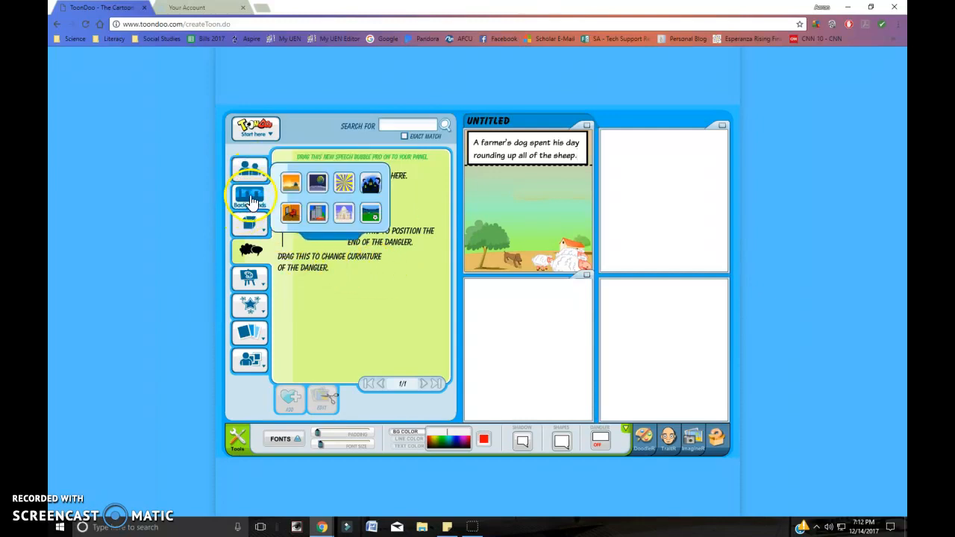
left_click(291, 187)
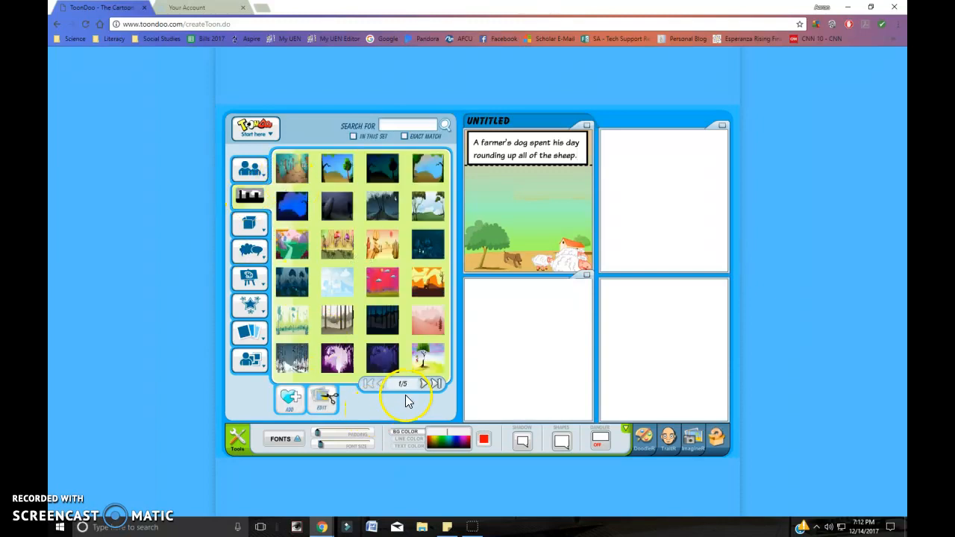
left_click(426, 385)
left_click(425, 386)
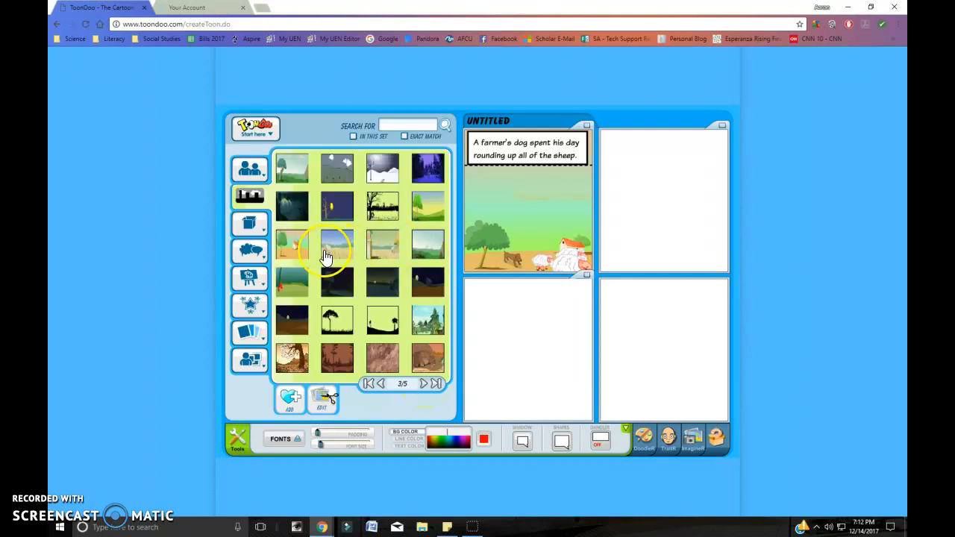
left_click_drag(290, 250, 676, 195)
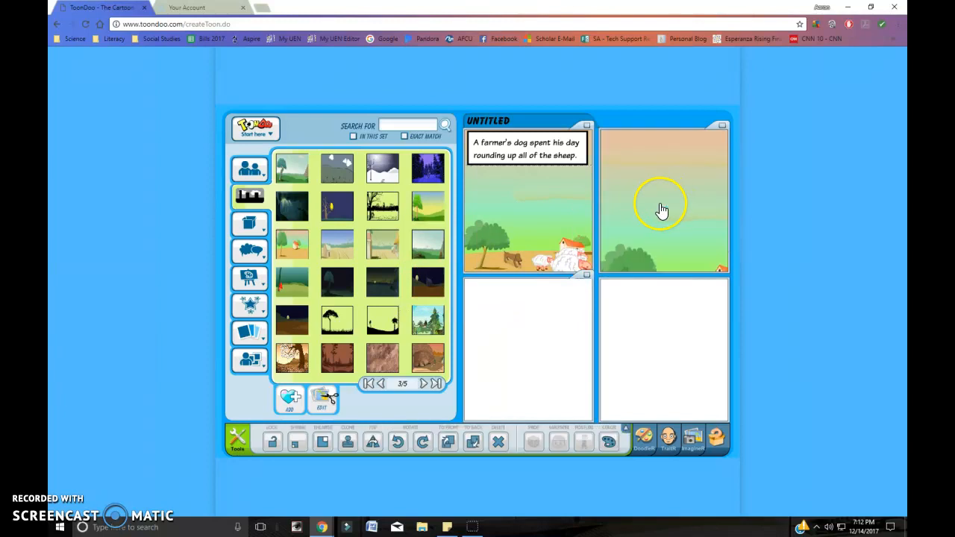
left_click_drag(635, 256, 634, 219)
Enlarge the upper-right panel's background and shift it so the tree and farmhouse sit at opposite edges with more ground below.
left_click(423, 395)
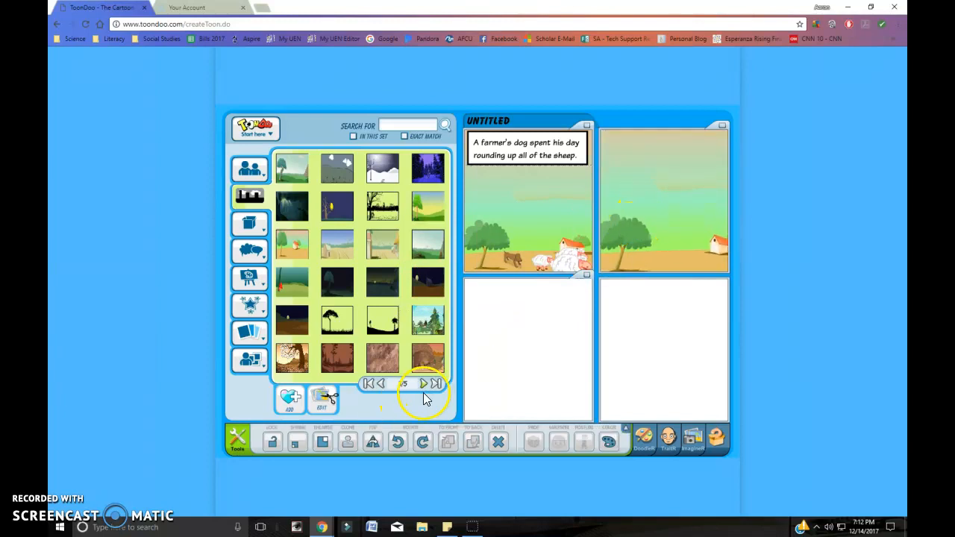
left_click(321, 443)
left_click_drag(666, 265, 675, 217)
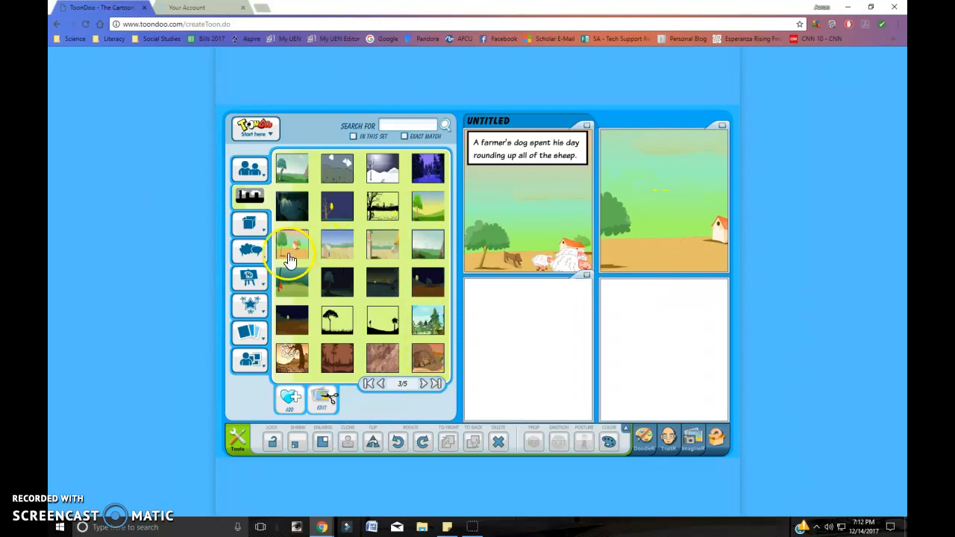
Add the farm background to the lower-left panel, enlarge it and frame it on the large tree.
left_click_drag(287, 248, 527, 362)
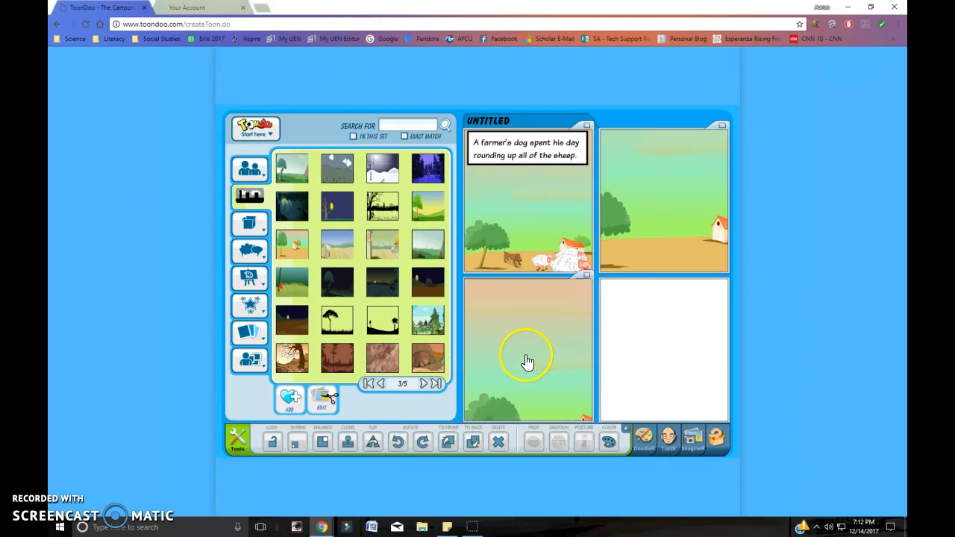
left_click(324, 451)
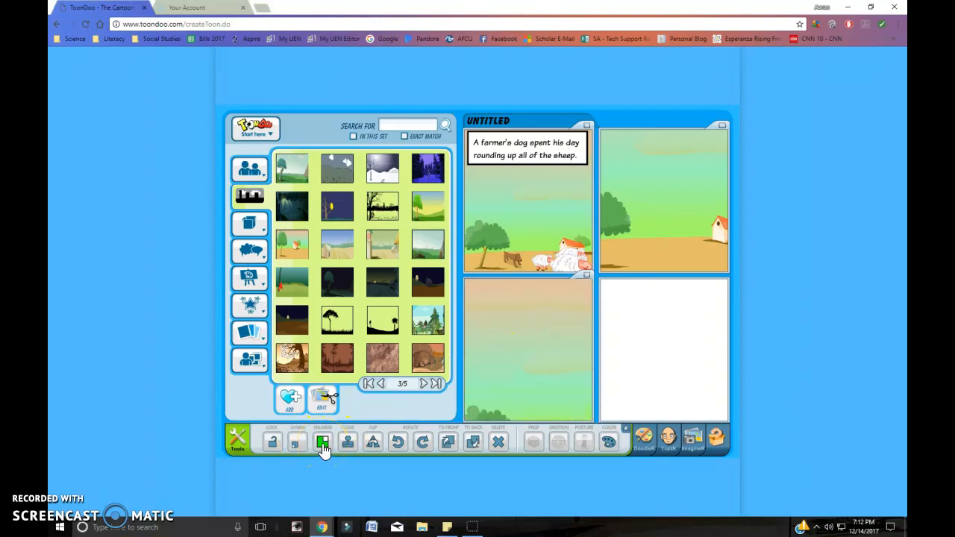
left_click_drag(571, 395, 538, 351)
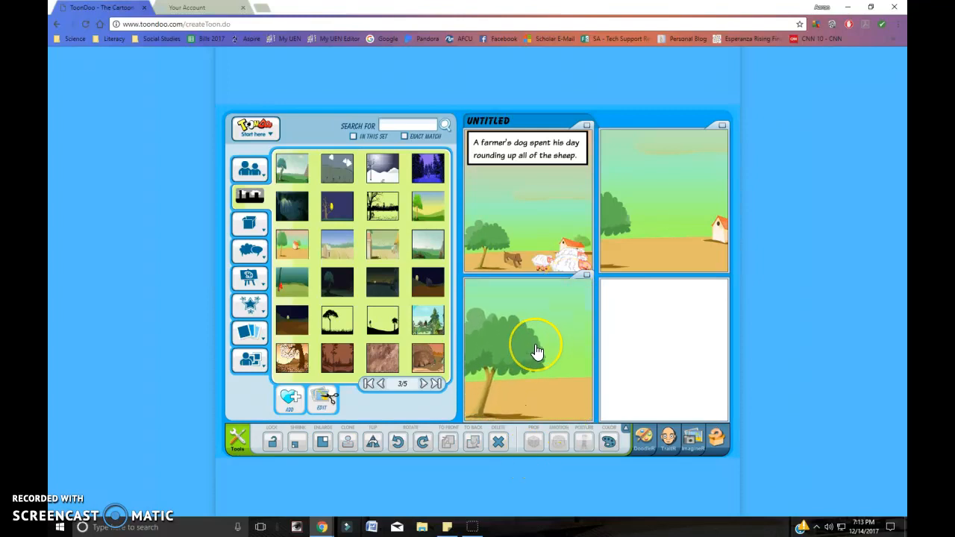
left_click(322, 442)
left_click(324, 443)
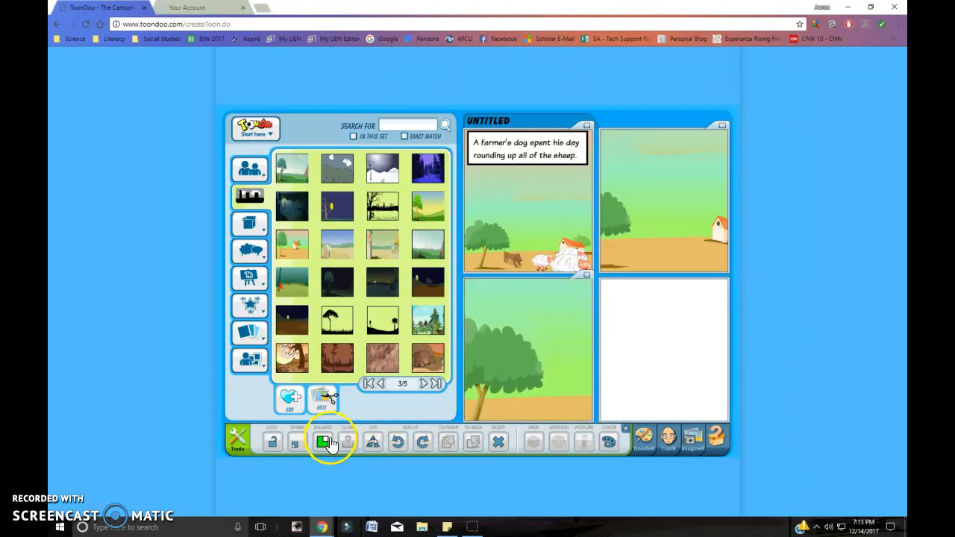
left_click_drag(545, 347, 545, 335)
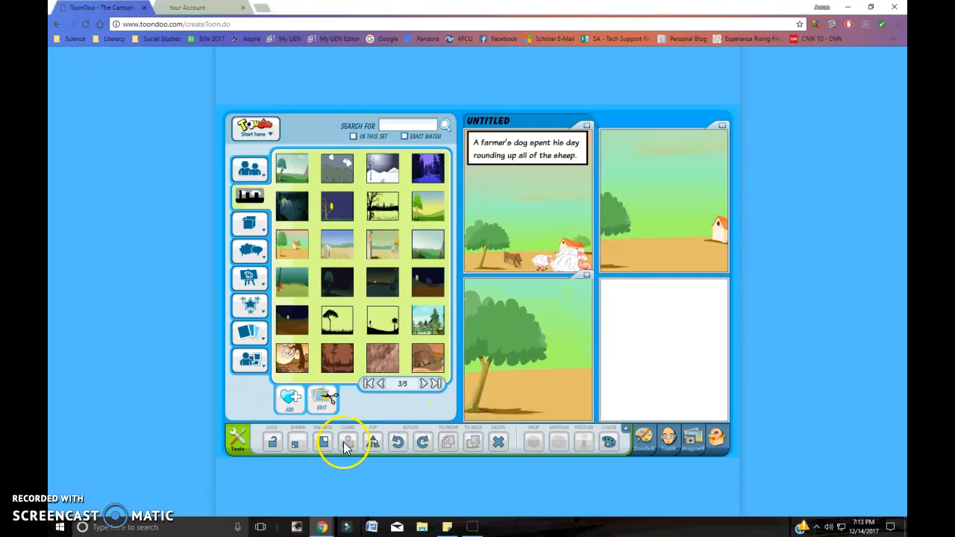
Add the farm background to the lower-right panel and enlarge it.
left_click_drag(299, 252, 670, 359)
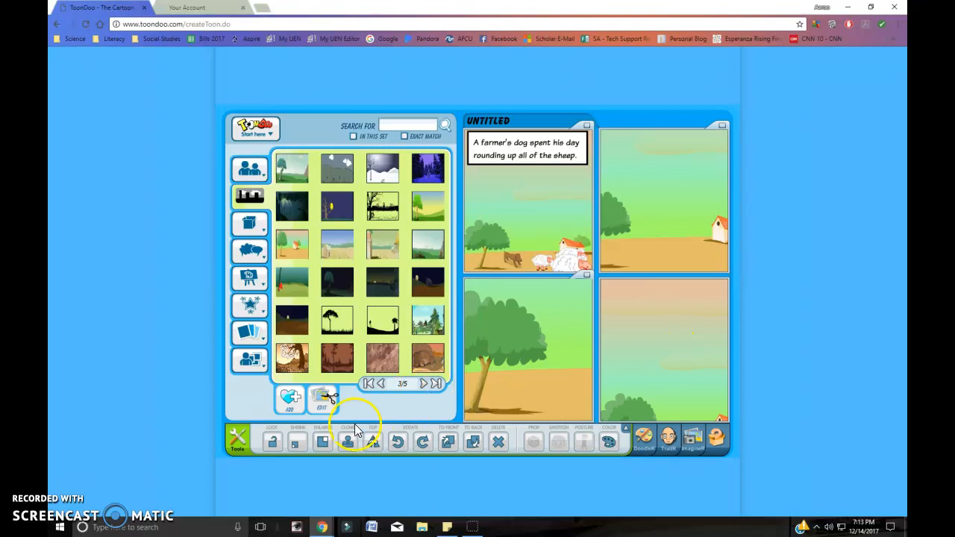
left_click(322, 443)
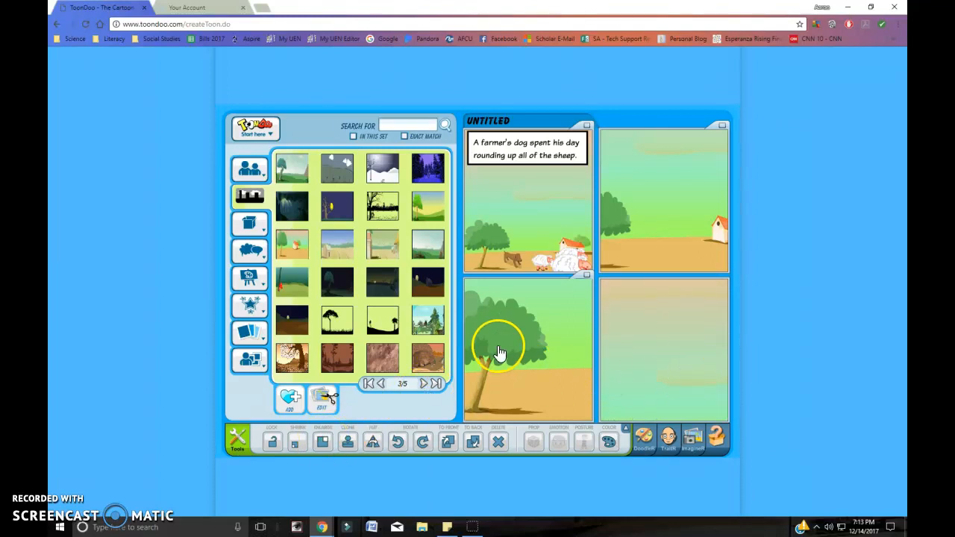
Replace the lower-left panel's background with a fresh copy of the farm scenery, enlarged and framed on the farmhouse.
left_click_drag(566, 371, 448, 363)
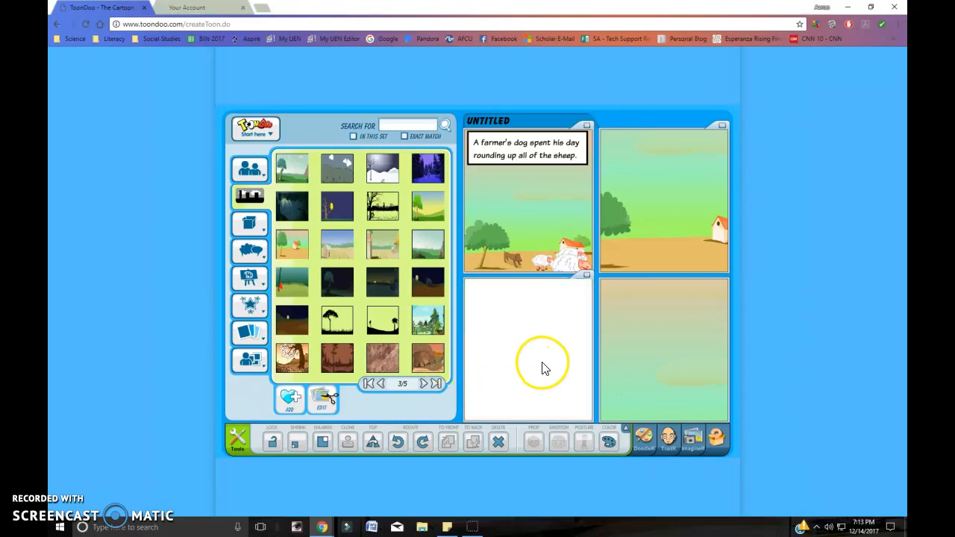
left_click_drag(294, 252, 559, 366)
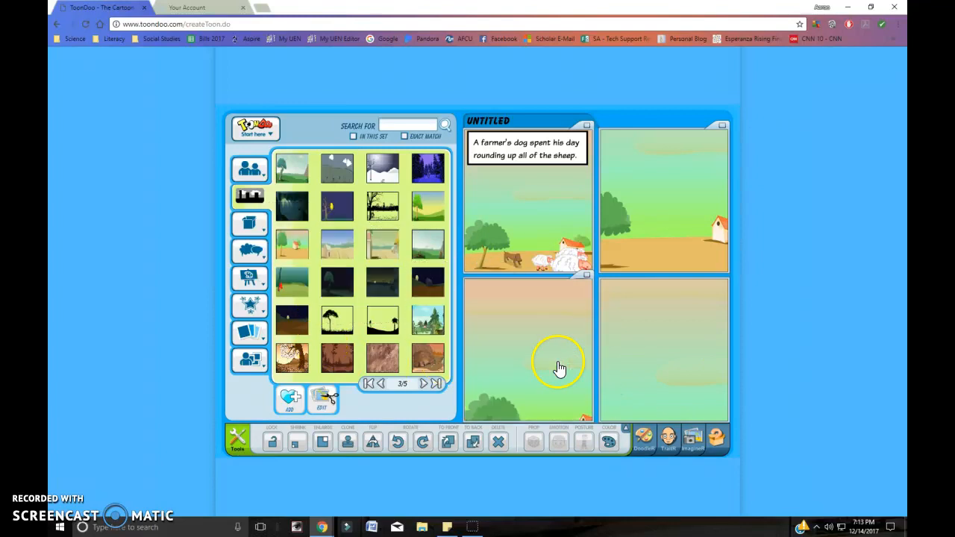
left_click(322, 443)
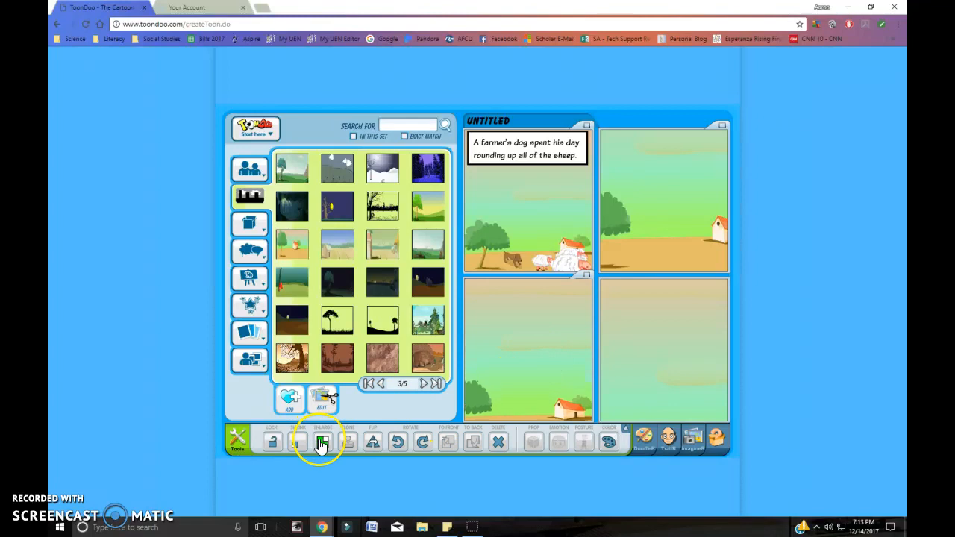
left_click_drag(568, 395, 551, 356)
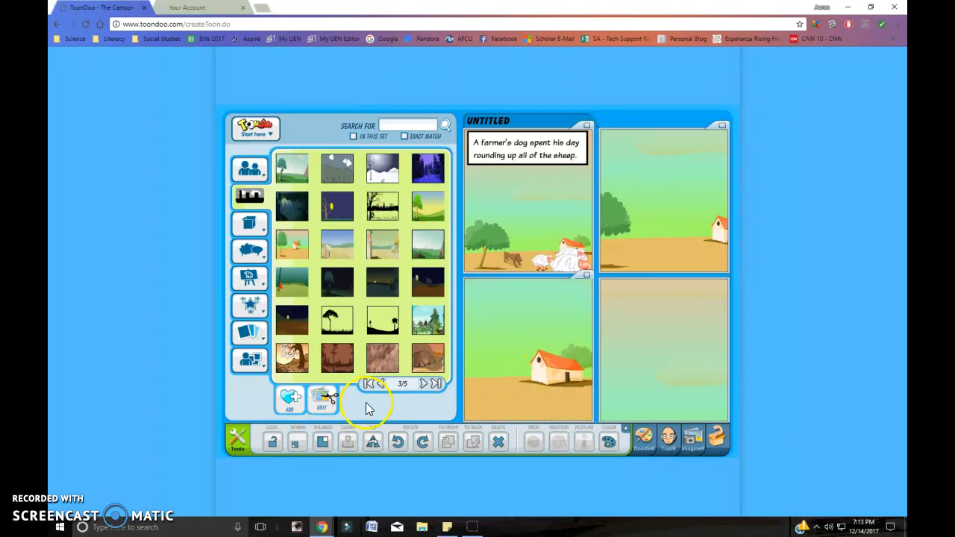
Enlarge the lower-left background slightly more and frame the lower-right panel's background on the whole tree.
left_click(322, 443)
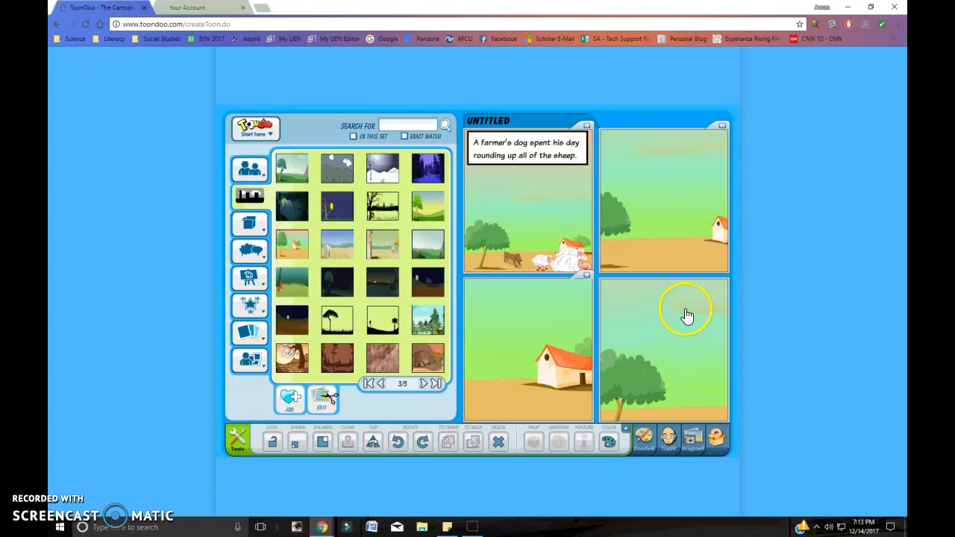
left_click_drag(673, 357, 676, 364)
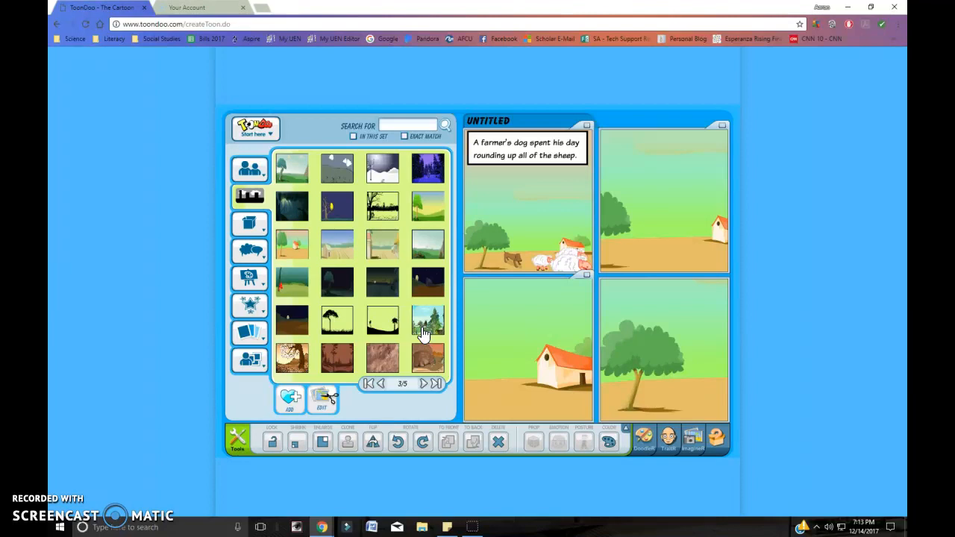
Add the sitting brown dog from the animal characters to the upper-right panel and flip it to face right.
left_click(265, 180)
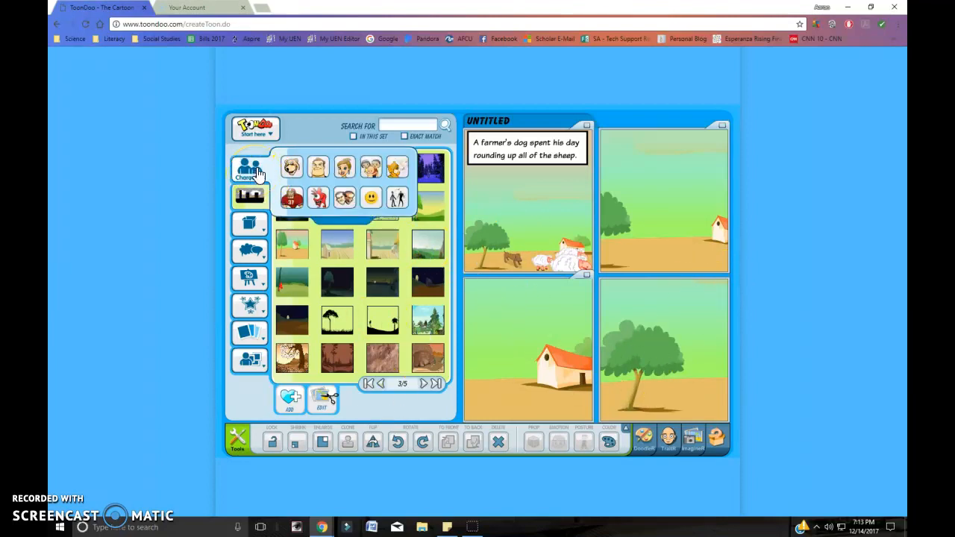
left_click(393, 172)
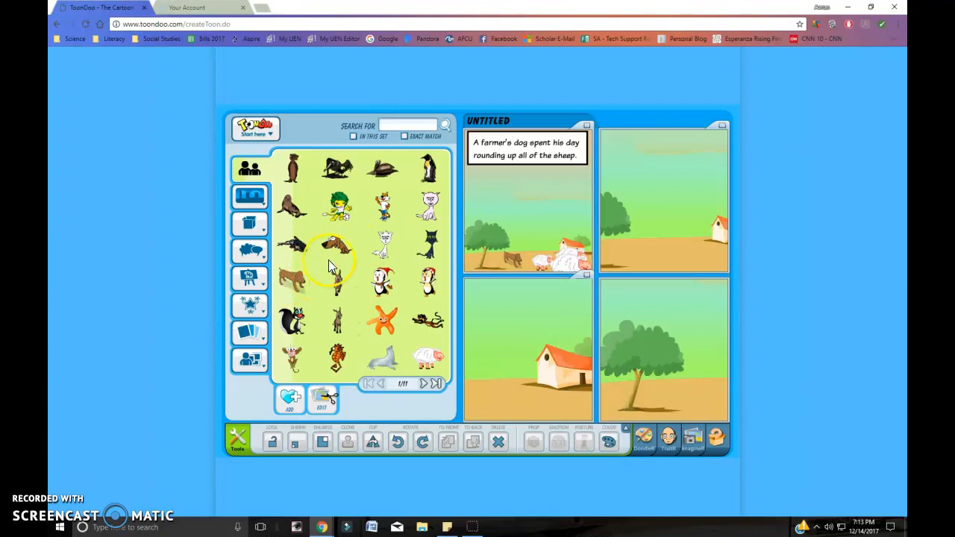
left_click_drag(336, 254, 650, 218)
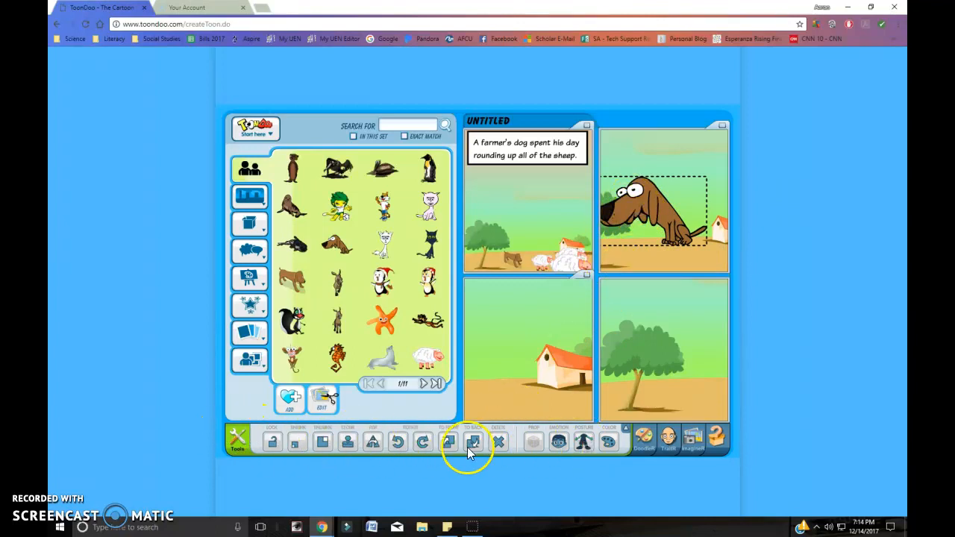
left_click(373, 445)
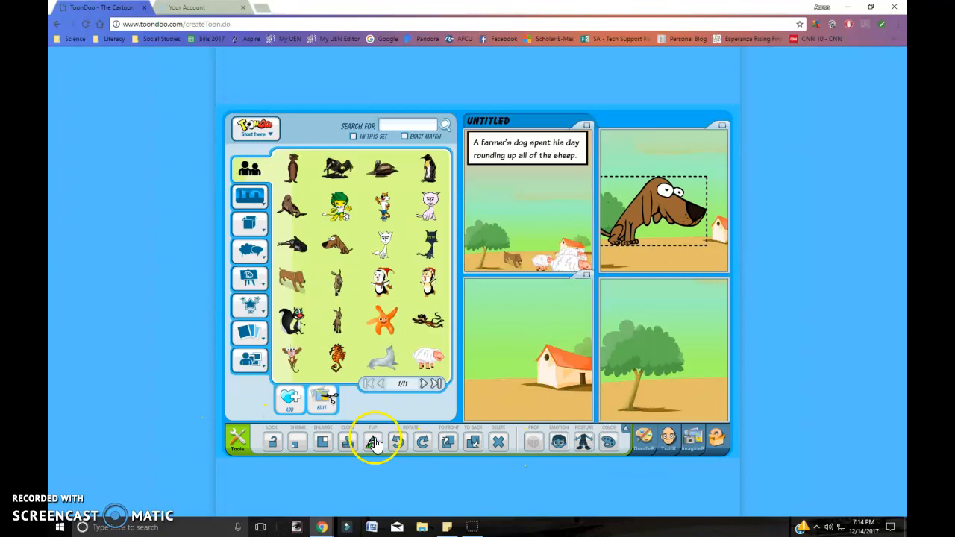
Shrink the dog and place it in the bottom-left corner of the upper-right panel.
left_click_drag(624, 209, 624, 242)
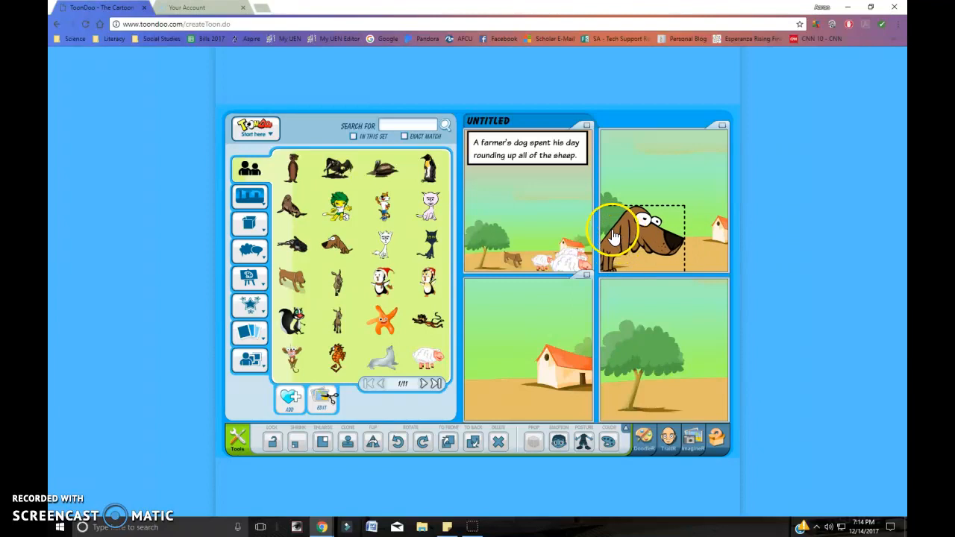
left_click(297, 445)
left_click(297, 445)
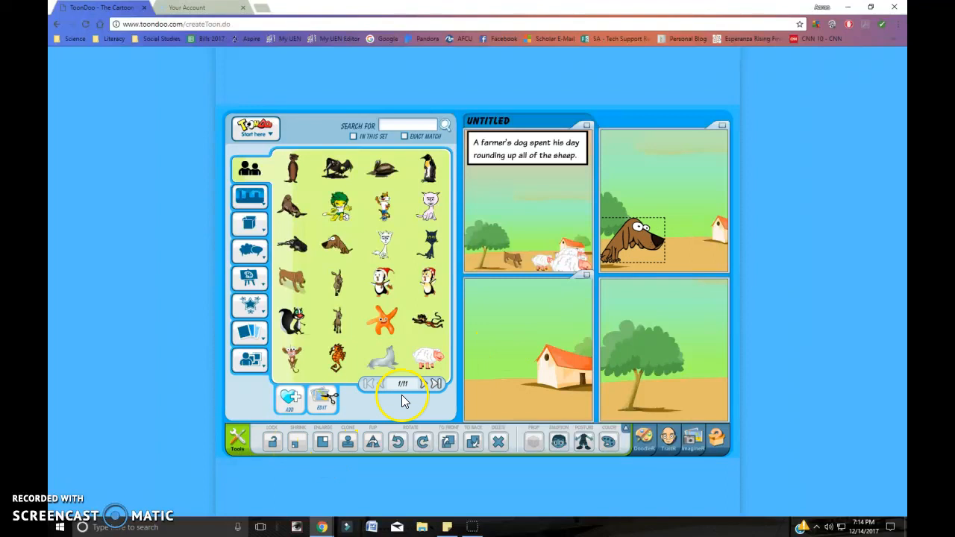
left_click_drag(633, 238, 627, 250)
Add the bearded shepherd with a crook from the male characters, flip him to face the dog, and place him at the upper-right panel's right edge.
left_click(252, 171)
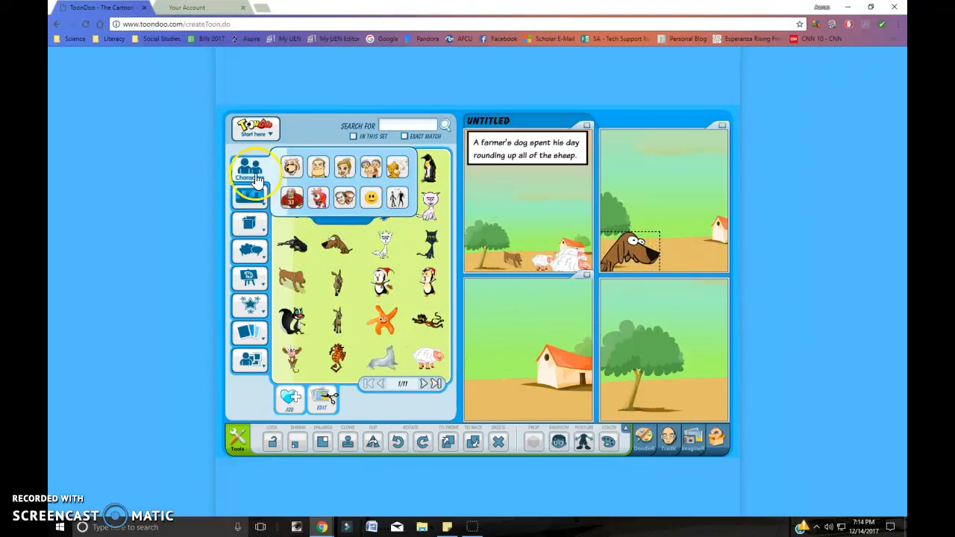
left_click(319, 168)
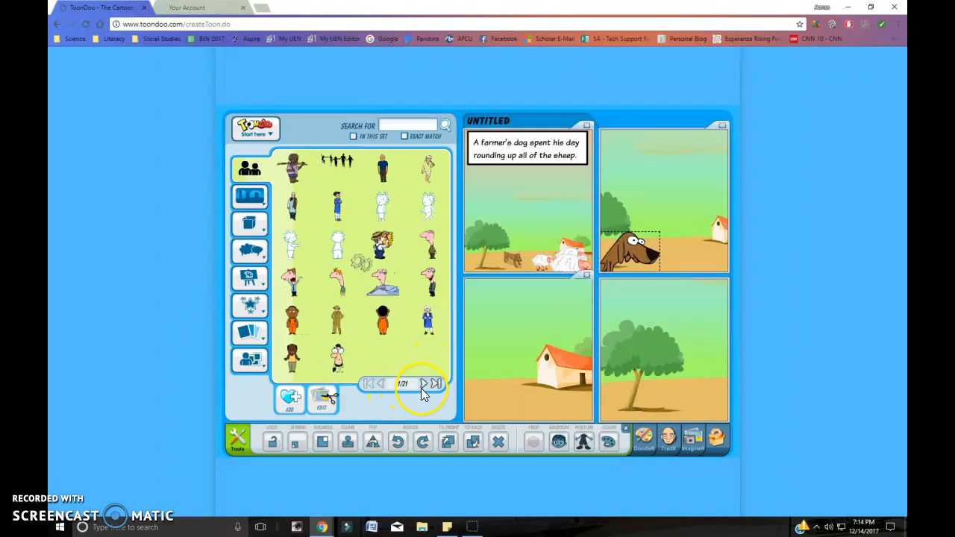
left_click(424, 387)
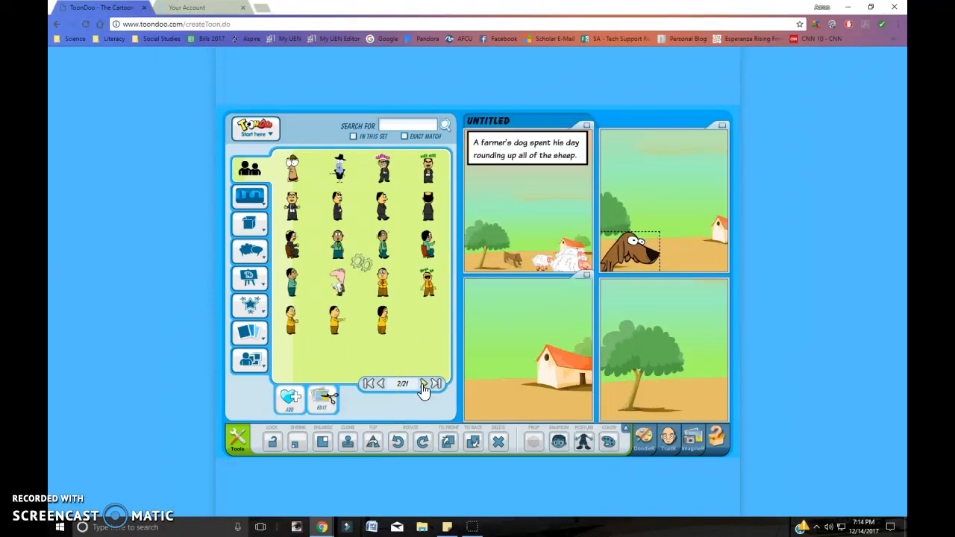
left_click(424, 385)
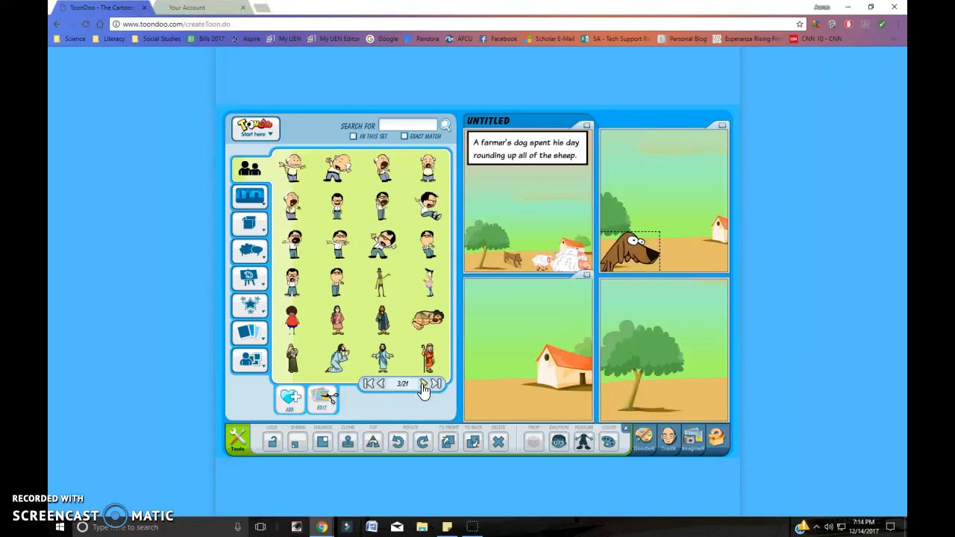
left_click_drag(428, 362, 683, 222)
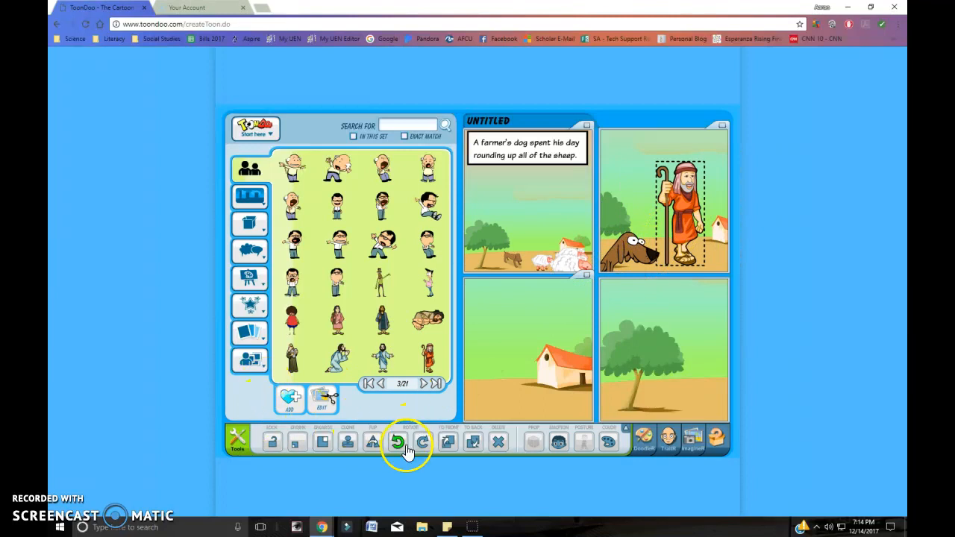
left_click(374, 445)
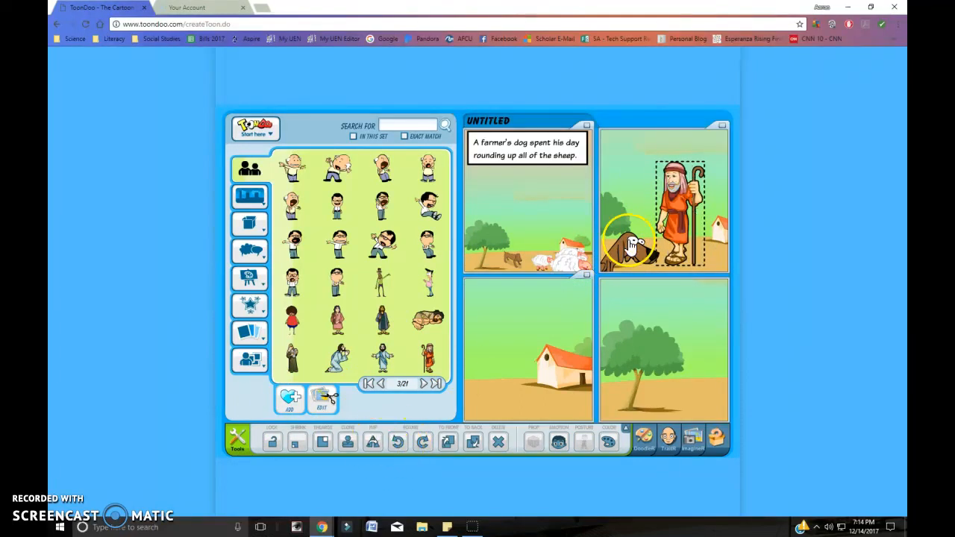
left_click_drag(677, 192, 708, 222)
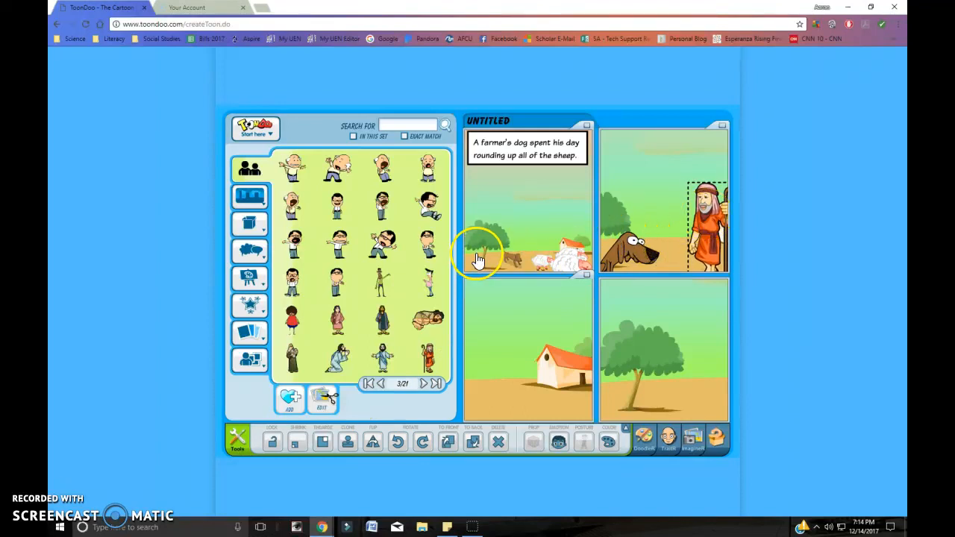
Add a tailless caption box across the top of the upper-right panel reading "When he was done, he reported to the farmer.".
mouse_move(237, 253)
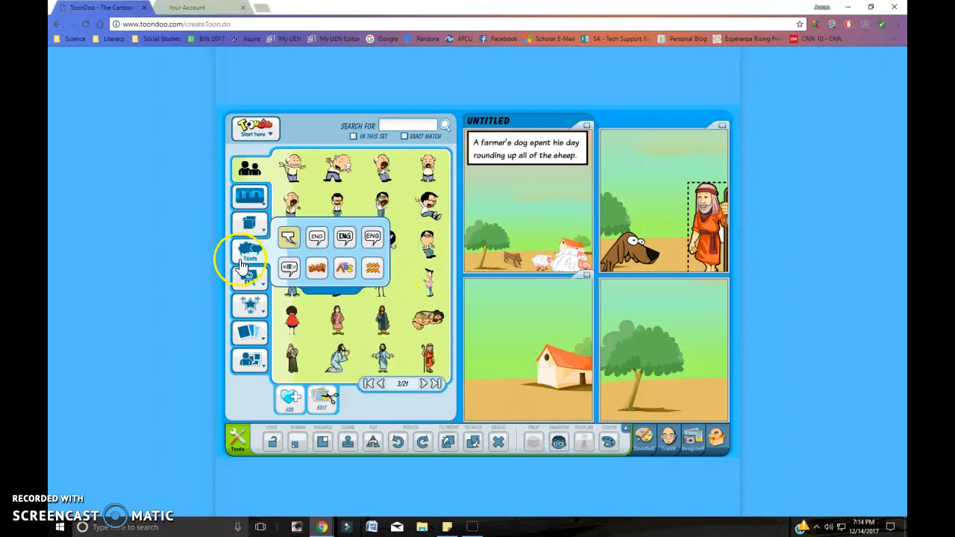
left_click(286, 237)
left_click_drag(319, 178, 646, 138)
left_click_drag(679, 191, 629, 148)
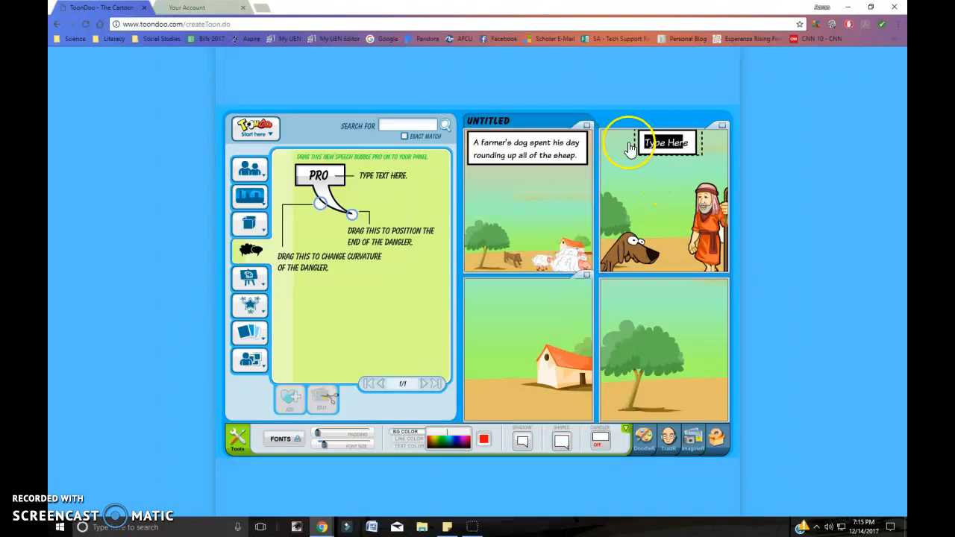
key("BackSpace")
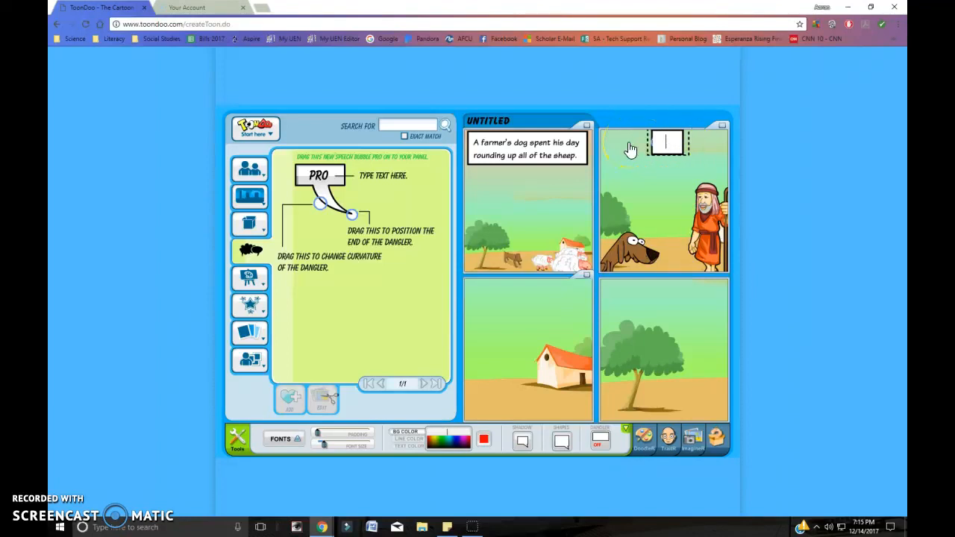
type("When he was done, he reported to the farmer.")
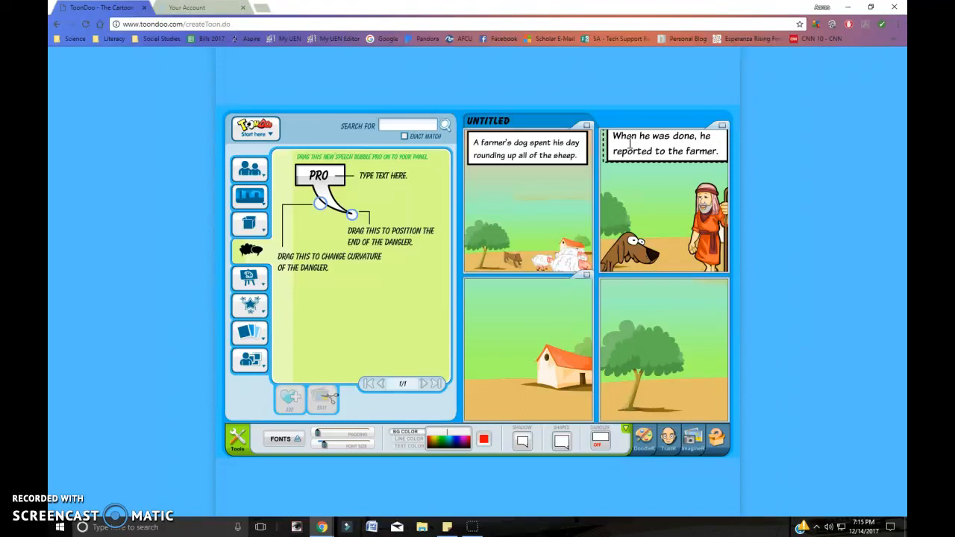
left_click_drag(656, 162, 655, 177)
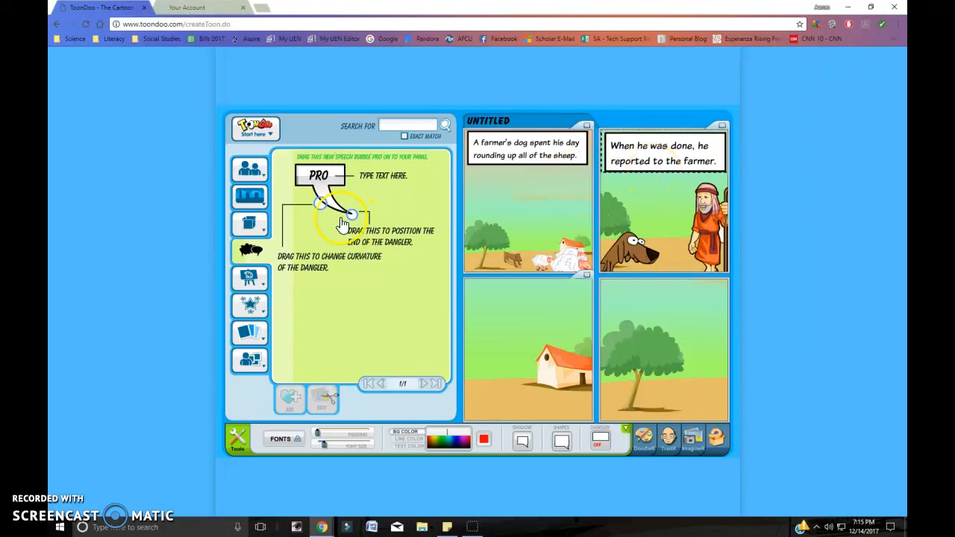
Add a speech bubble pointing at the dog in the upper-right panel, reading "I have all 40" and "of the sheep" on two lines.
left_click_drag(325, 183, 499, 228)
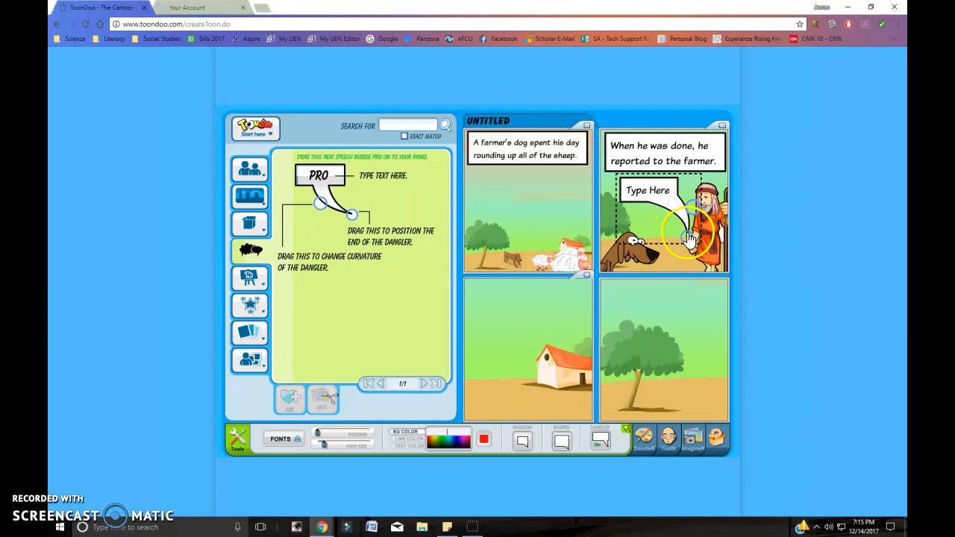
left_click_drag(657, 251, 623, 190)
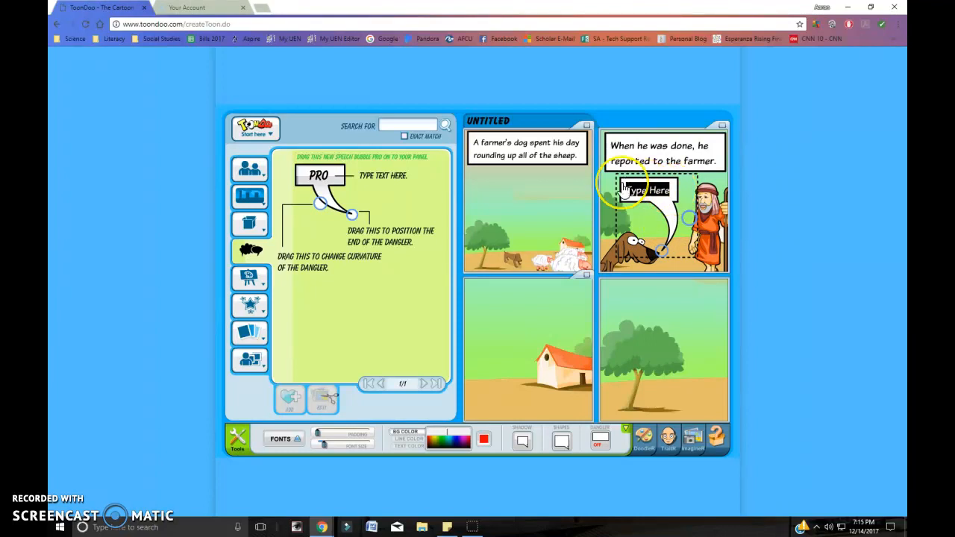
type("I have all")
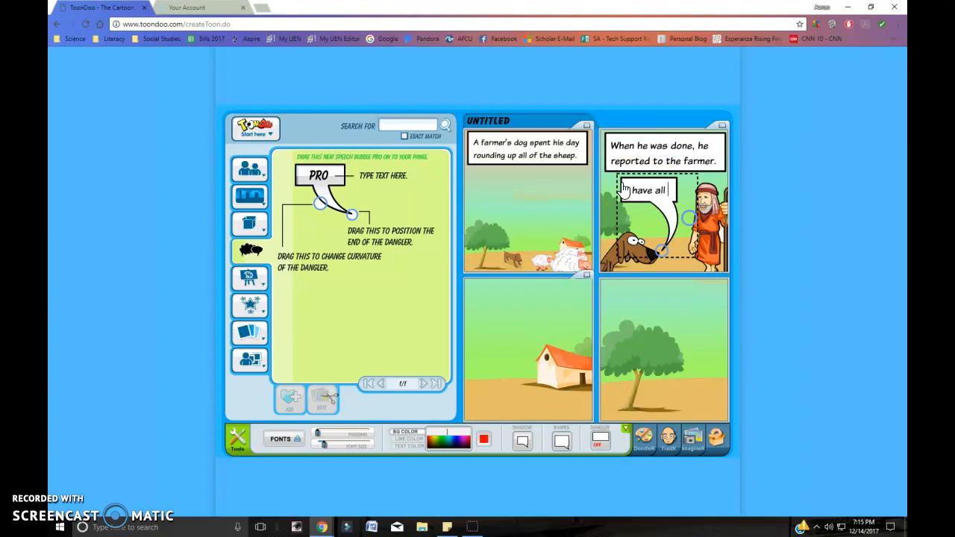
type(" 40")
key("Return")
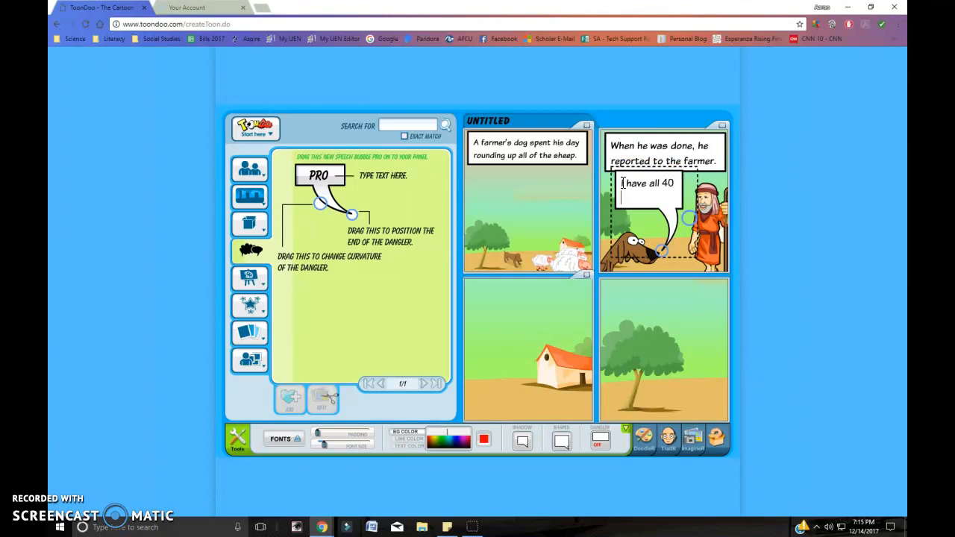
type("of the sheep")
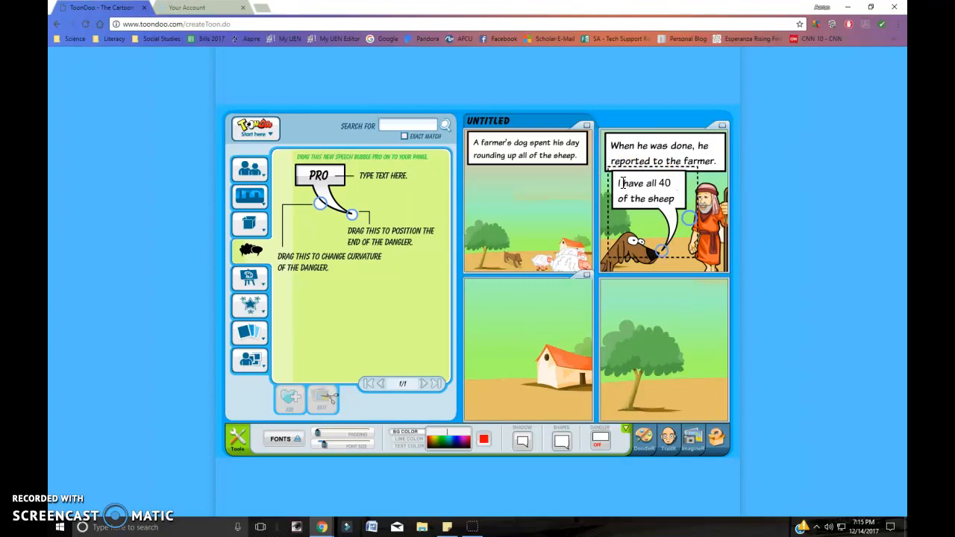
type(" rounded up.")
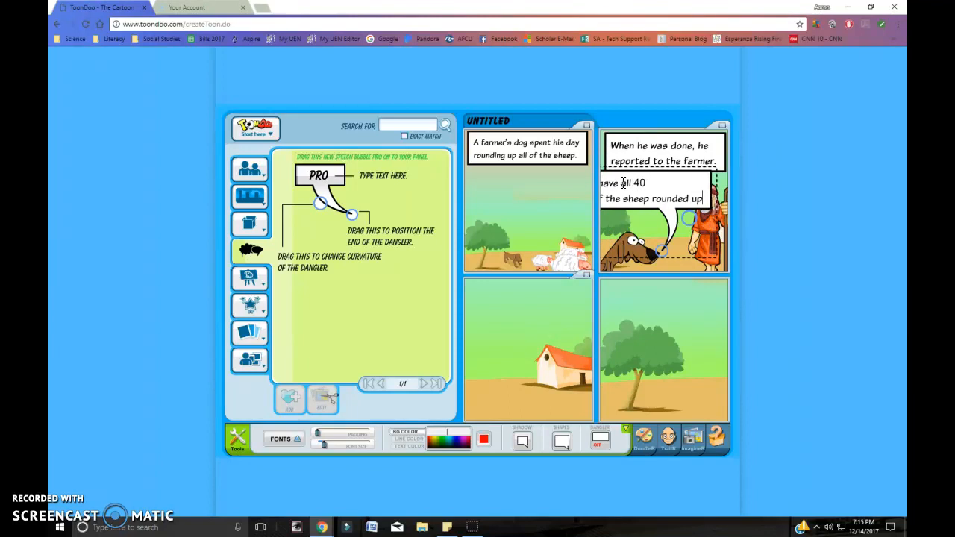
key("BackSpace")
key("BackSpace")
key("BackSpace")
key("BackSpace")
key("BackSpace")
key("BackSpace")
key("BackSpace")
key("BackSpace")
key("BackSpace")
key("BackSpace")
key("BackSpace")
key("BackSpace")
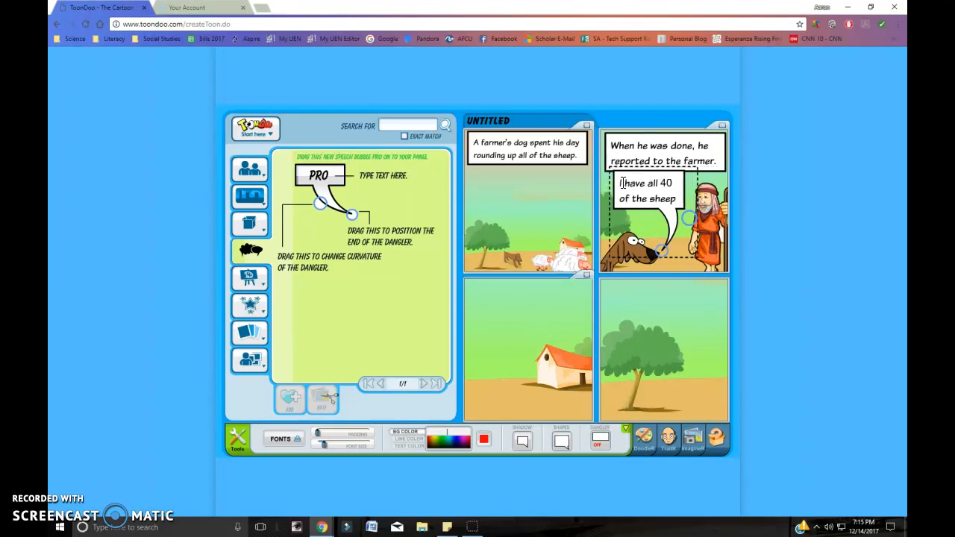
End the dog's line with a period and move the speech bubble just below the upper-right panel's caption.
type(".")
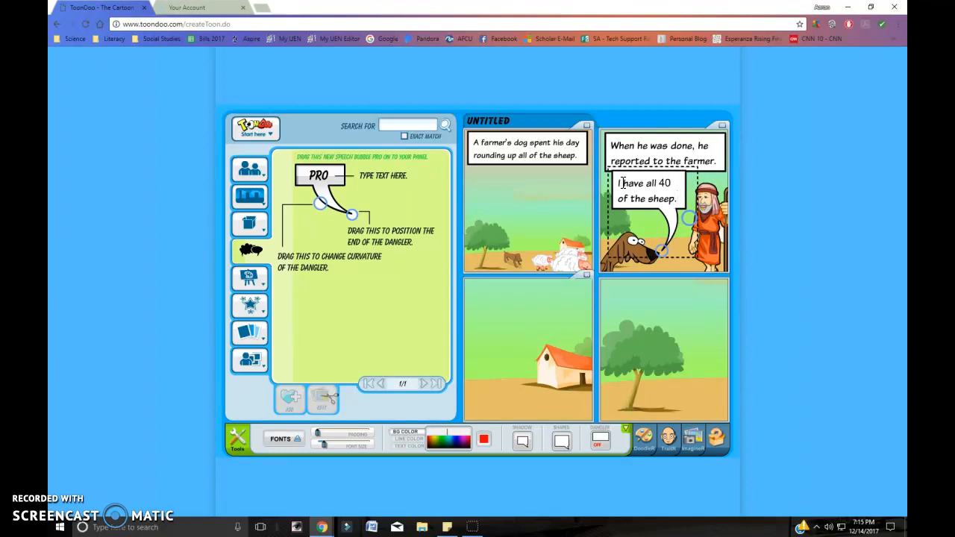
left_click(668, 224)
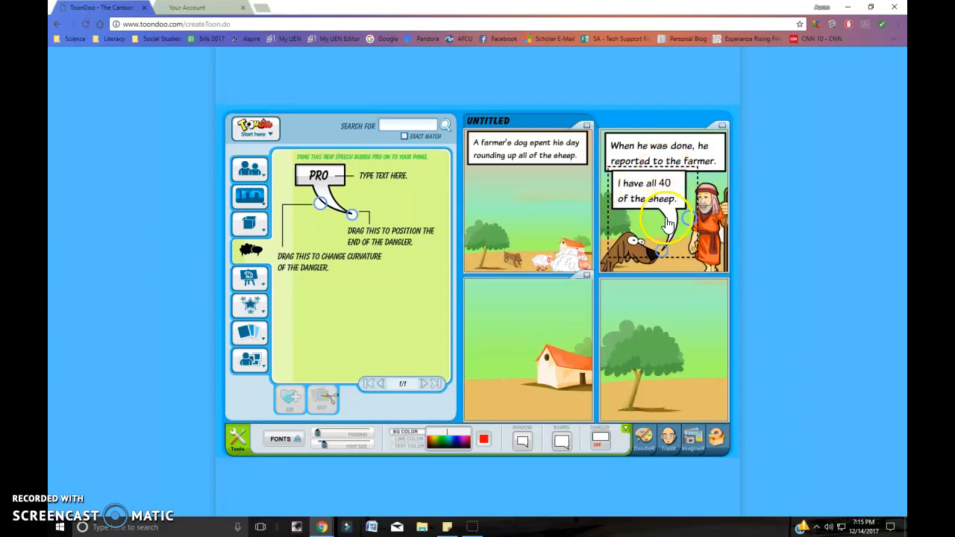
left_click(667, 160)
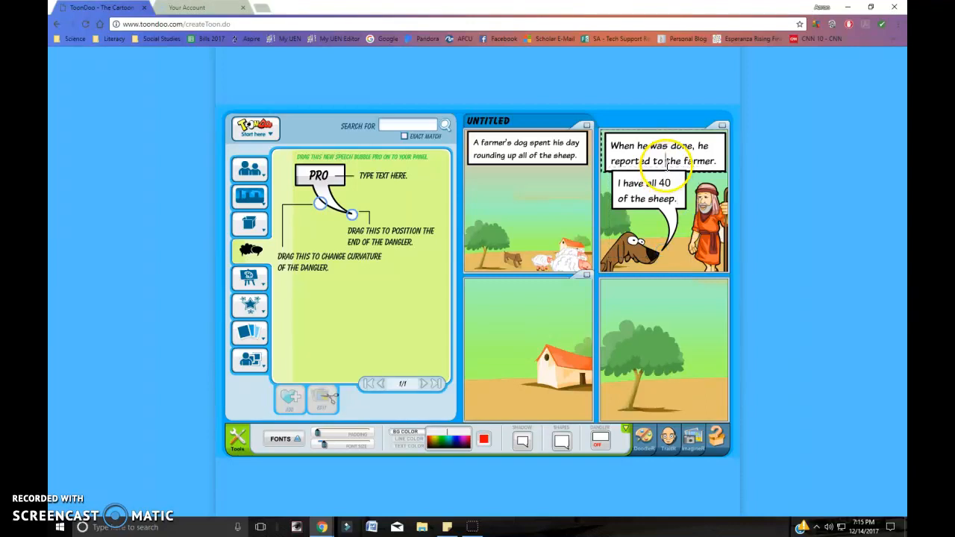
left_click(686, 265)
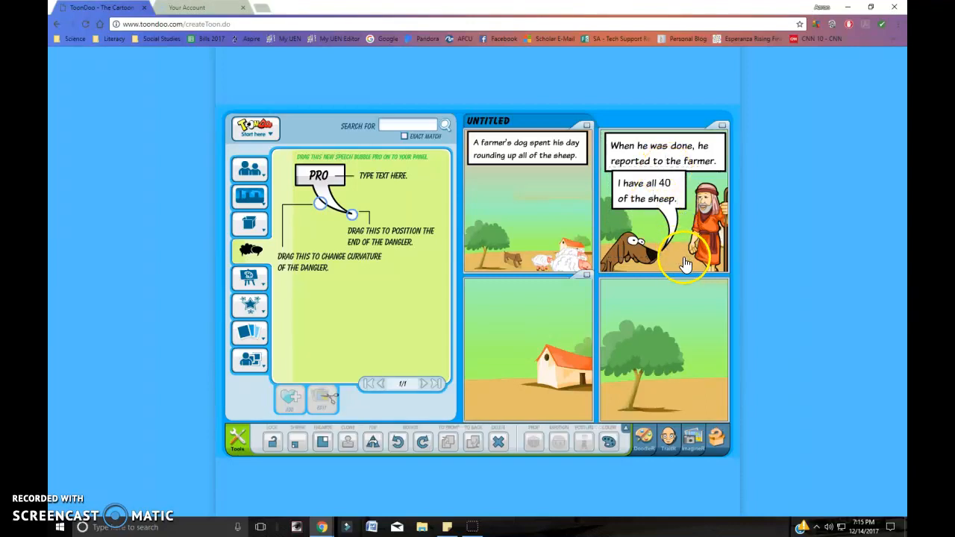
left_click(671, 237)
left_click_drag(671, 237, 709, 233)
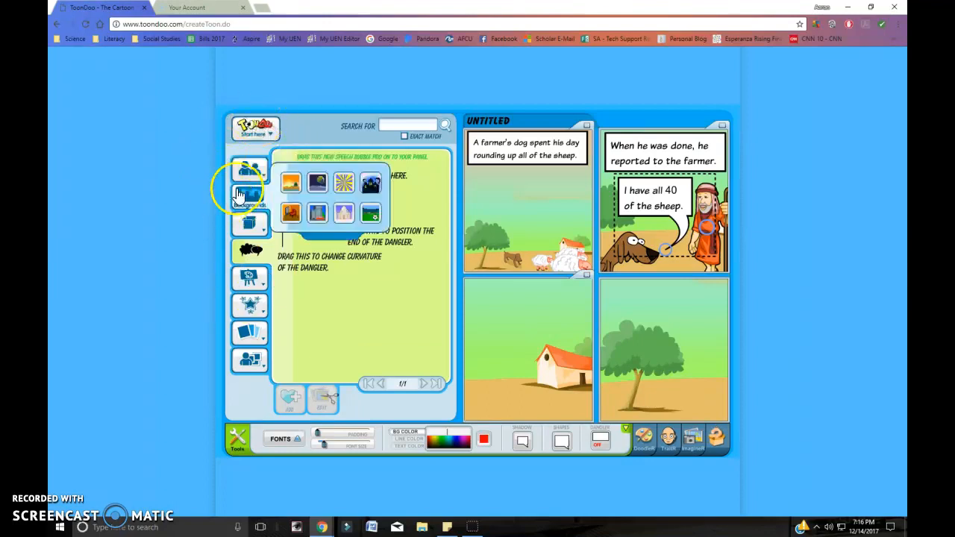
Add the bearded shepherd with a crook from the male characters to the lower-left panel, flip him, and move him toward the right edge.
mouse_move(251, 172)
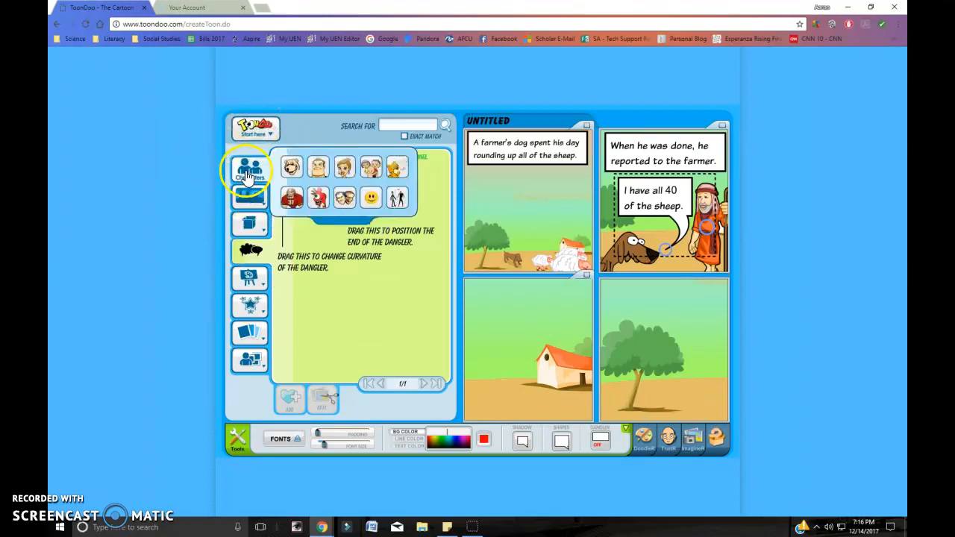
left_click(312, 170)
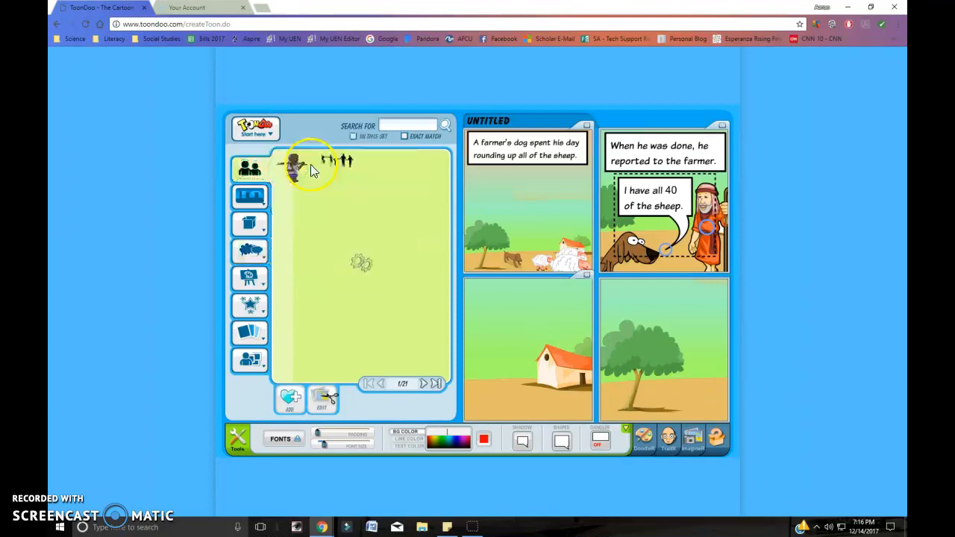
double_click(423, 386)
left_click_drag(427, 358, 544, 386)
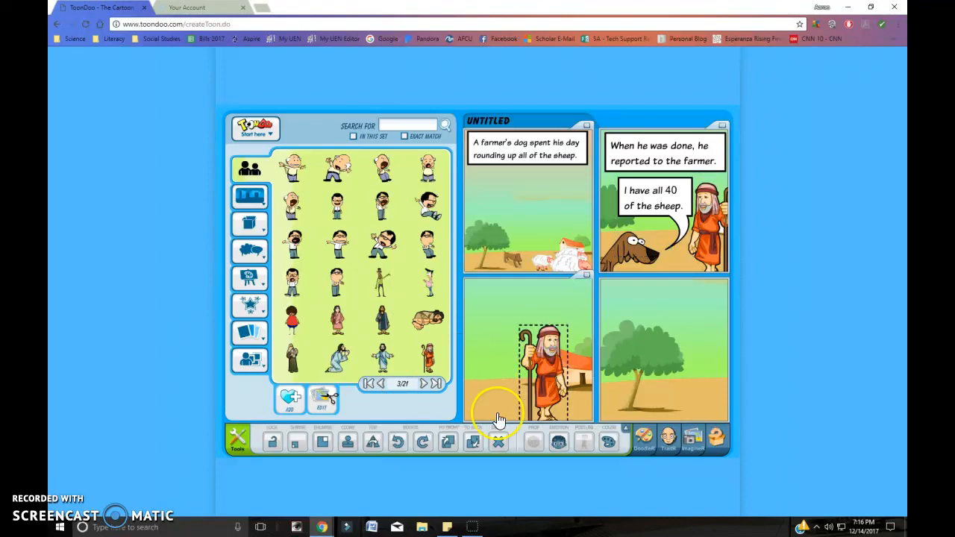
left_click(373, 444)
left_click_drag(539, 352, 553, 379)
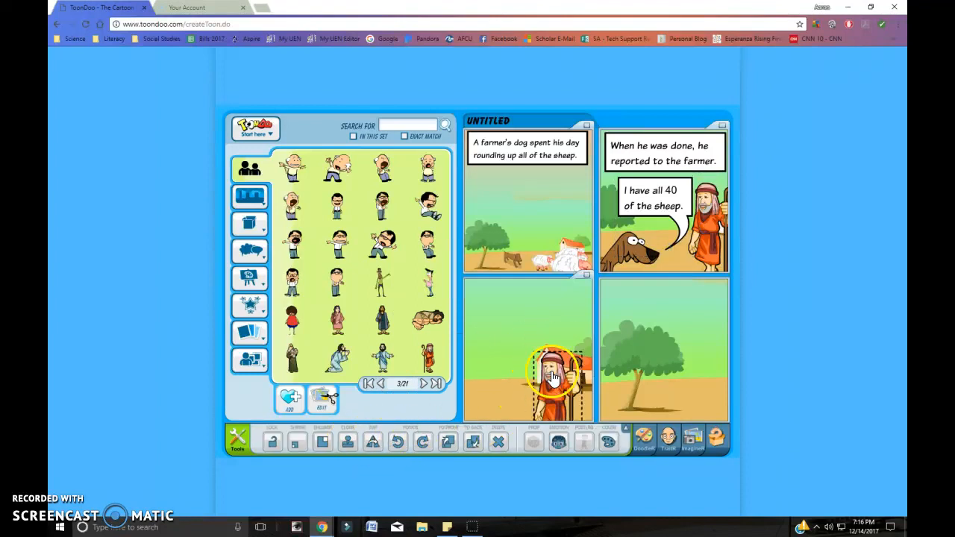
Enlarge the lower-left shepherd six times and reposition him as a close-up in the panel's bottom-right corner.
left_click(323, 447)
left_click(323, 447)
left_click(323, 447)
left_click(324, 447)
left_click(323, 447)
left_click(323, 447)
left_click_drag(521, 331, 532, 347)
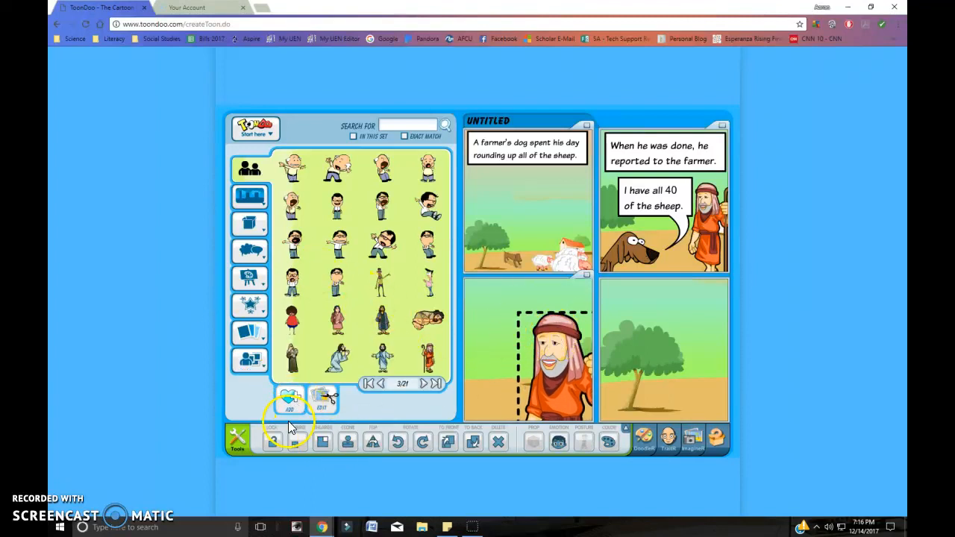
Add a speech bubble to the lower-left panel and curve its tail leftward, pointing at the shepherd.
mouse_move(257, 257)
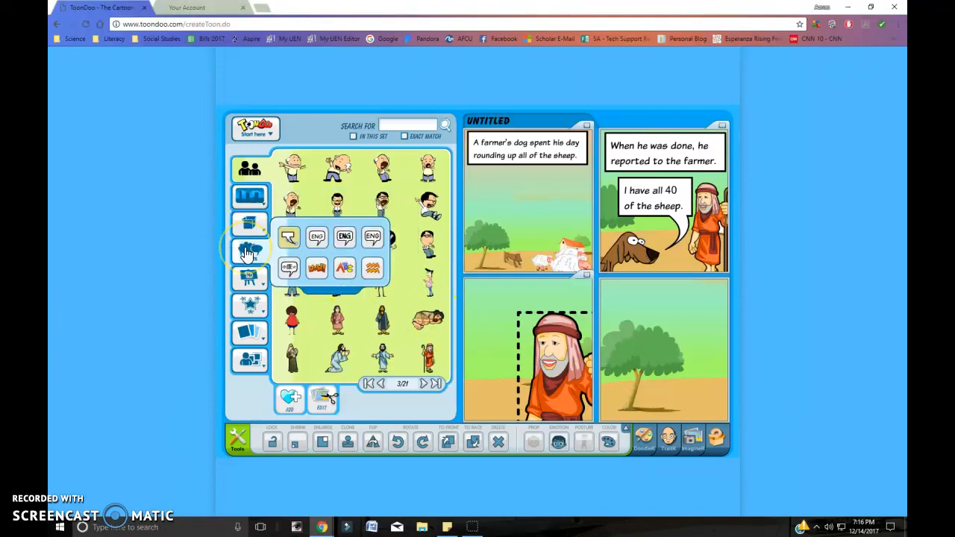
left_click(290, 239)
left_click_drag(328, 200, 523, 362)
left_click_drag(515, 329, 475, 334)
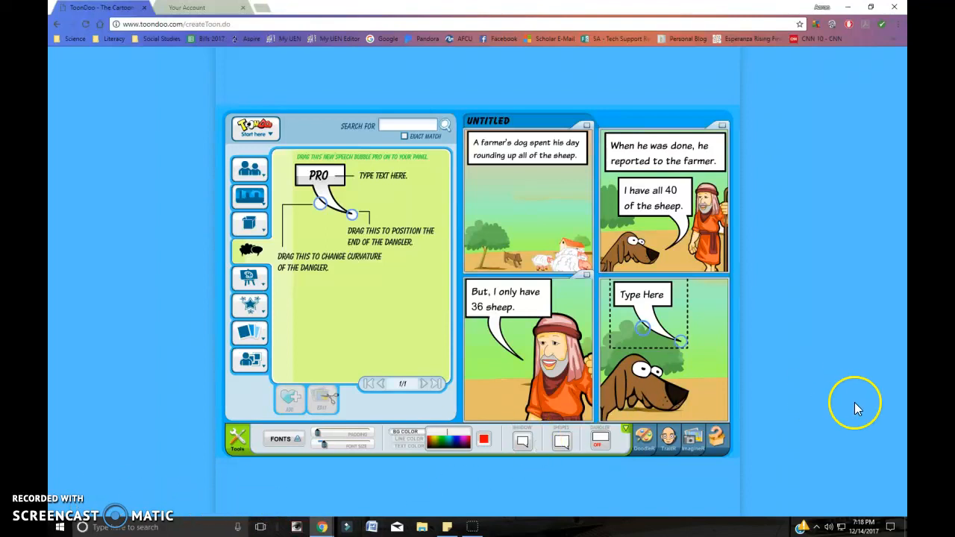
Point the lower-right bubble's curved tail at the dog's mouth and enter "I know." and "I rounded up!" on two lines.
left_click_drag(683, 354, 694, 401)
left_click_drag(669, 346, 710, 336)
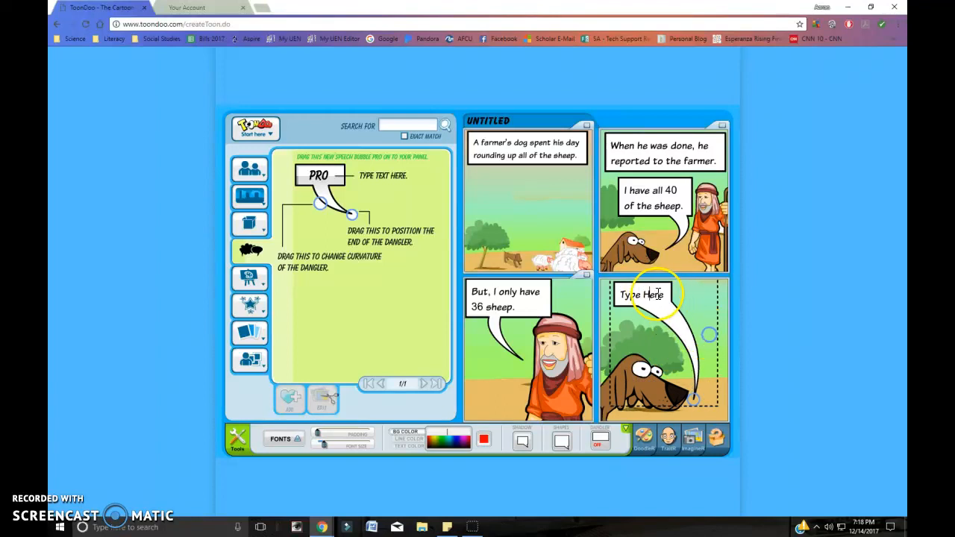
left_click_drag(664, 296, 617, 293)
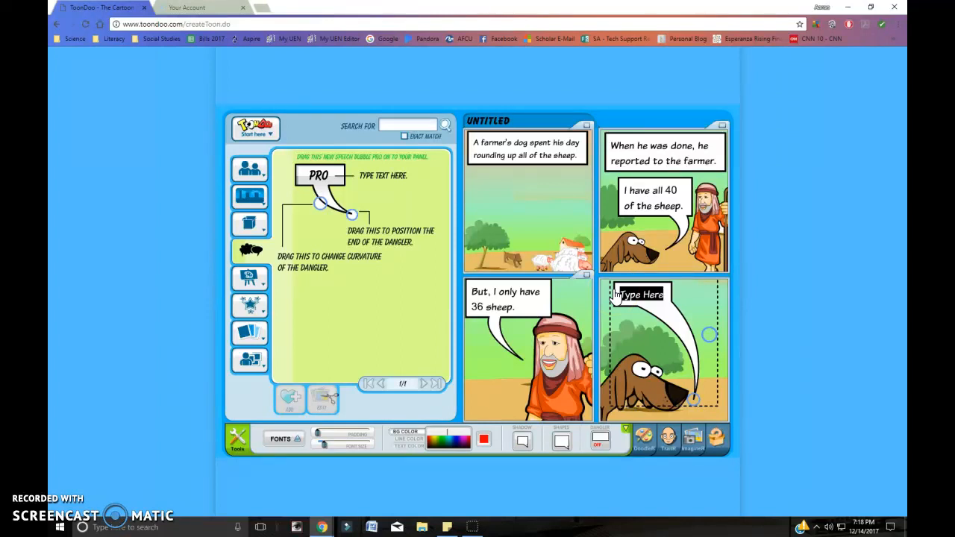
left_click(637, 321)
type("I know")
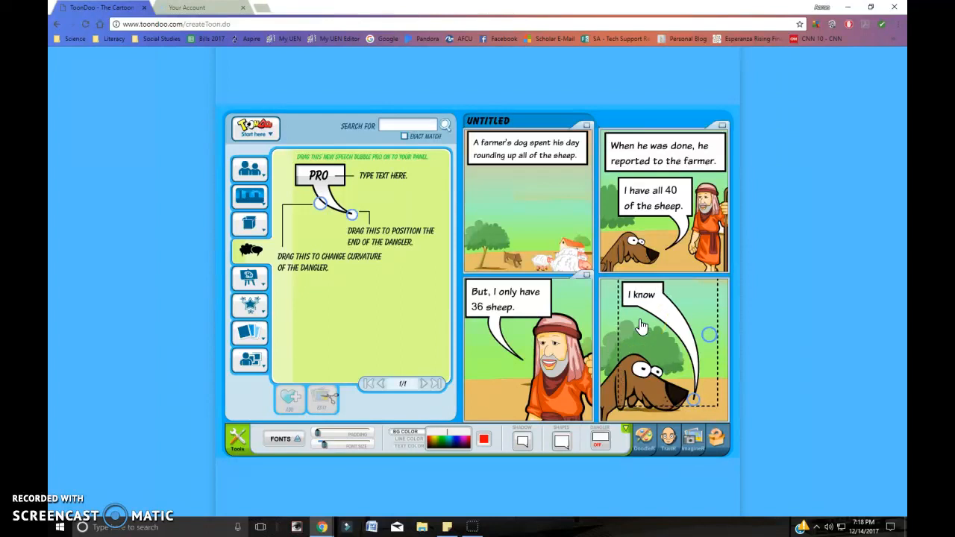
type(".")
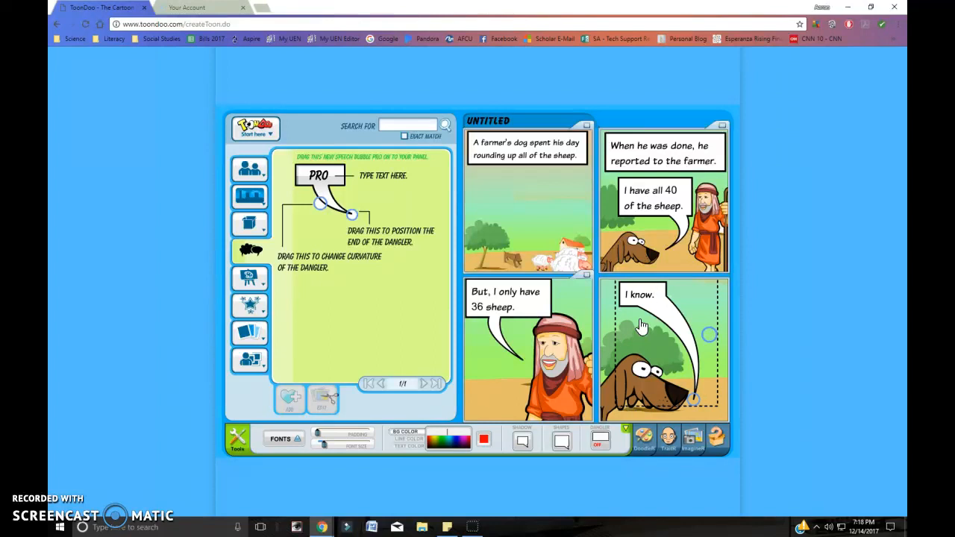
key("Return")
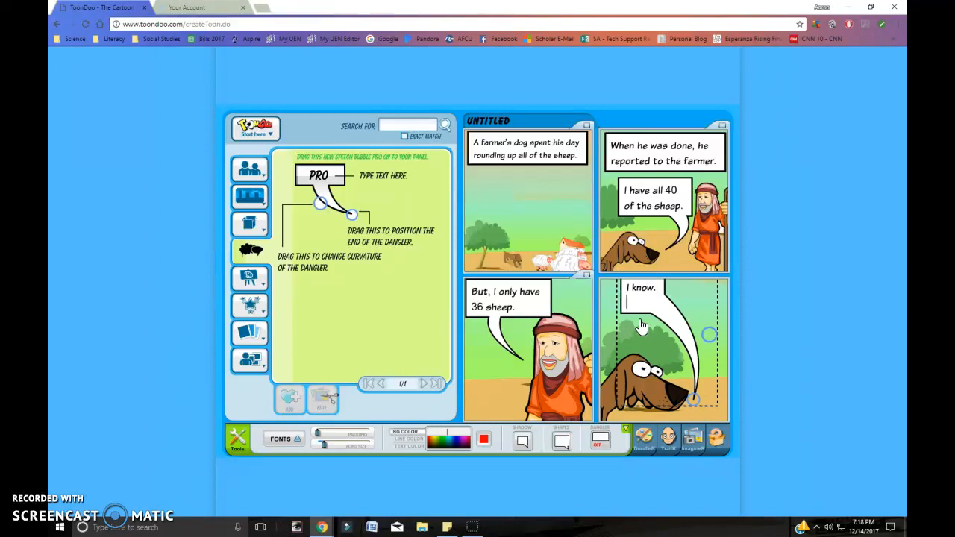
type("I rounded up!")
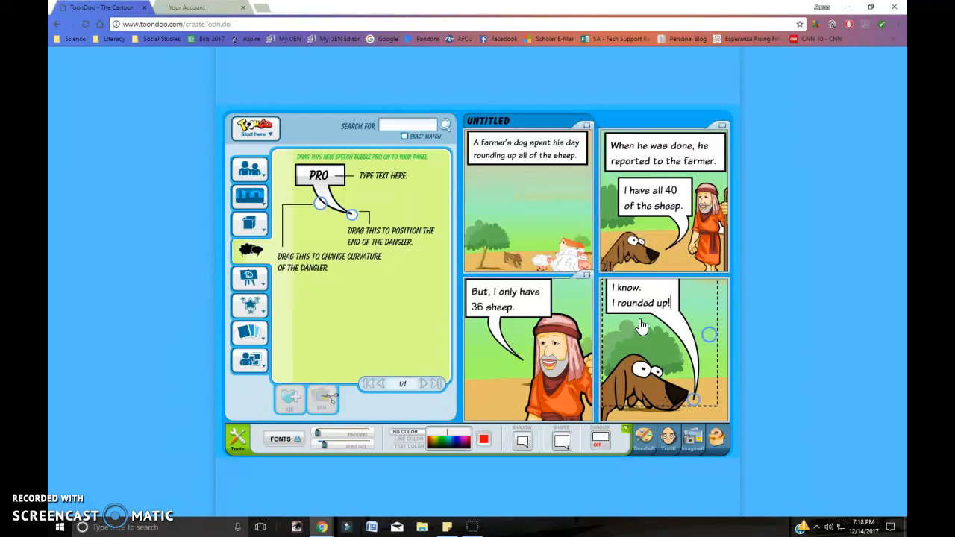
Insert "them" before "up!", break the line so "them up!" sits on a third line, and move the bubble fully inside the panel.
left_click(658, 300)
type("them")
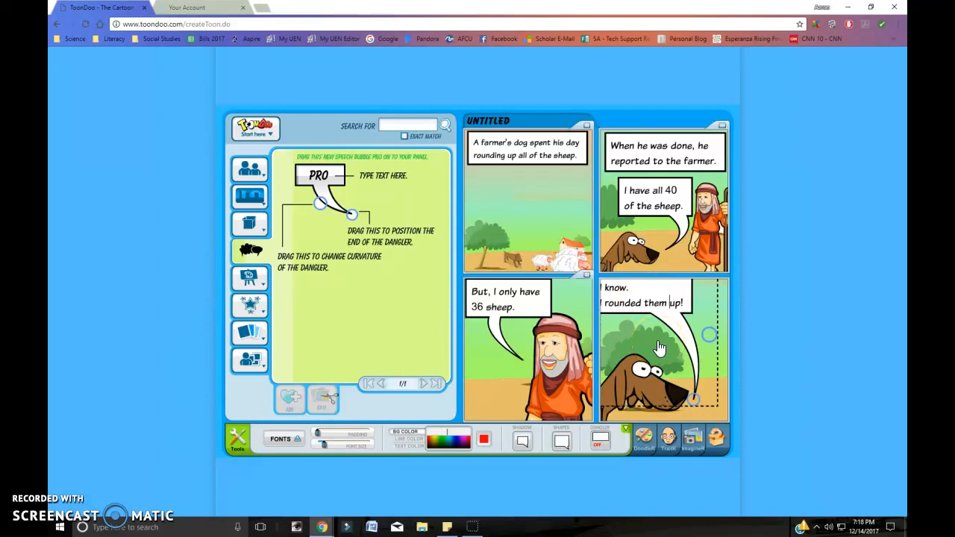
left_click(647, 303)
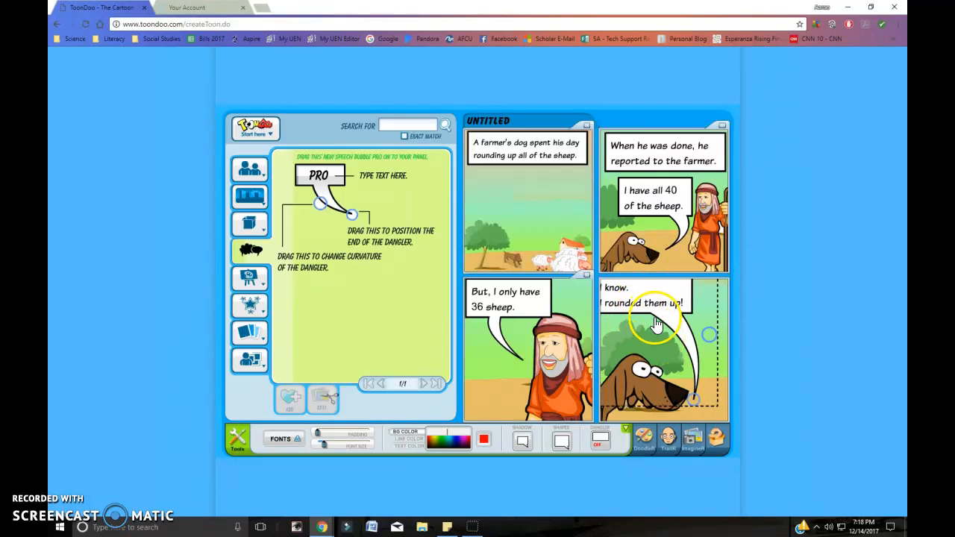
key("Delete")
key("Return")
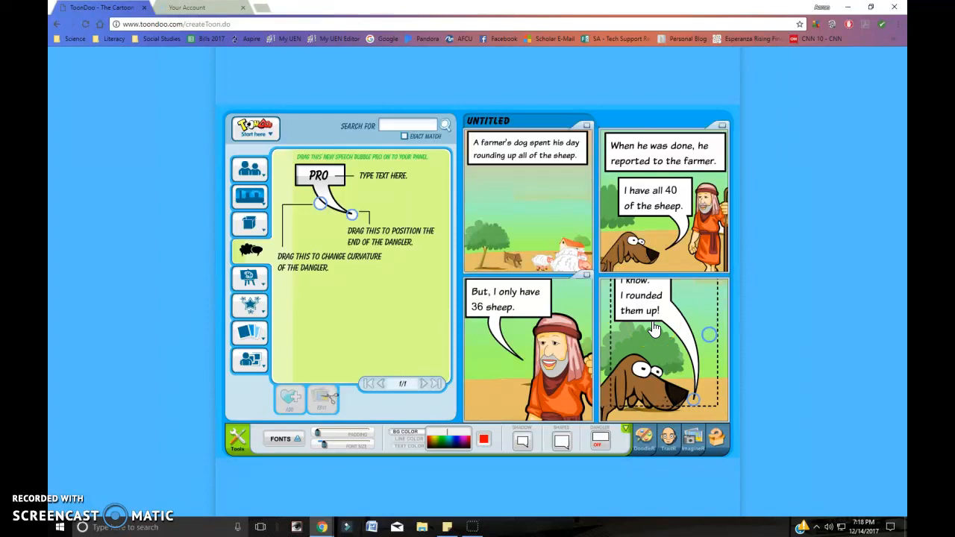
left_click(658, 333)
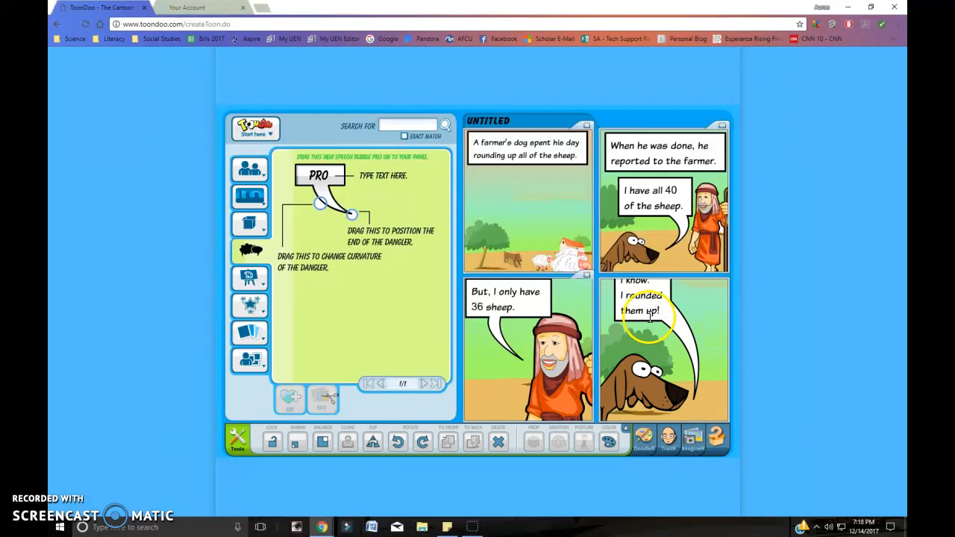
left_click_drag(668, 329, 681, 348)
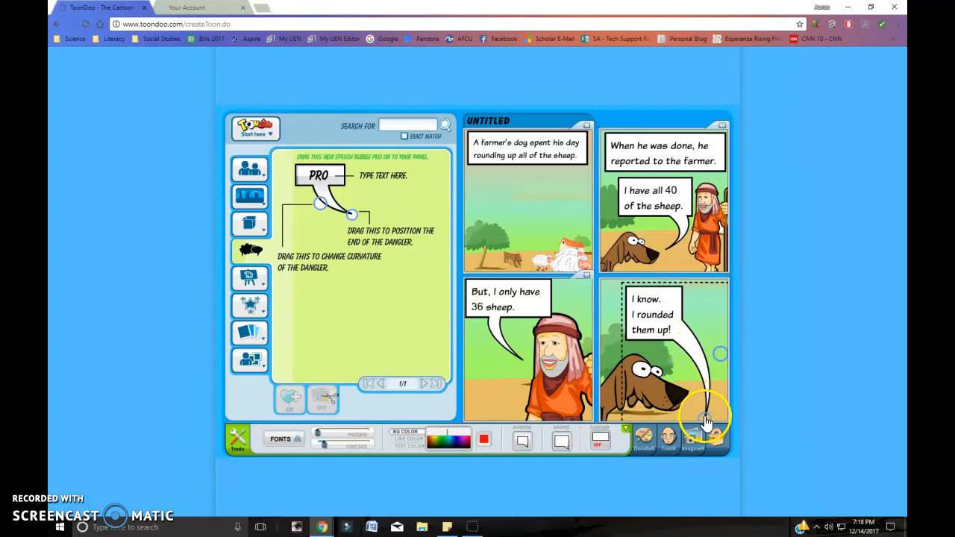
Move the tail tip of the lower-right speech bubble onto the dog's nose and adjust the tail's curve to match.
left_click_drag(705, 418, 698, 403)
left_click_drag(675, 354, 721, 333)
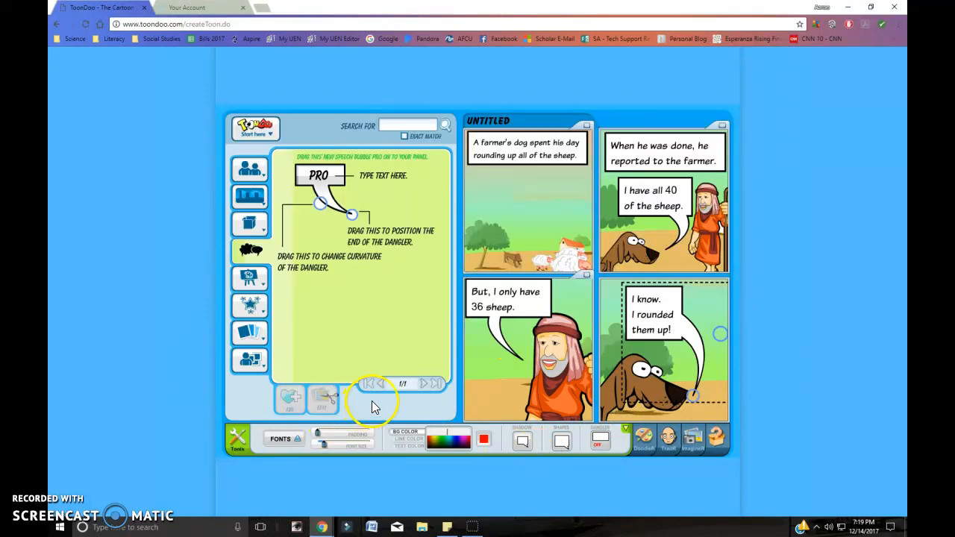
Start saving the comic with the title "Rounding" and the description "A math joke about rounding.".
left_click(257, 129)
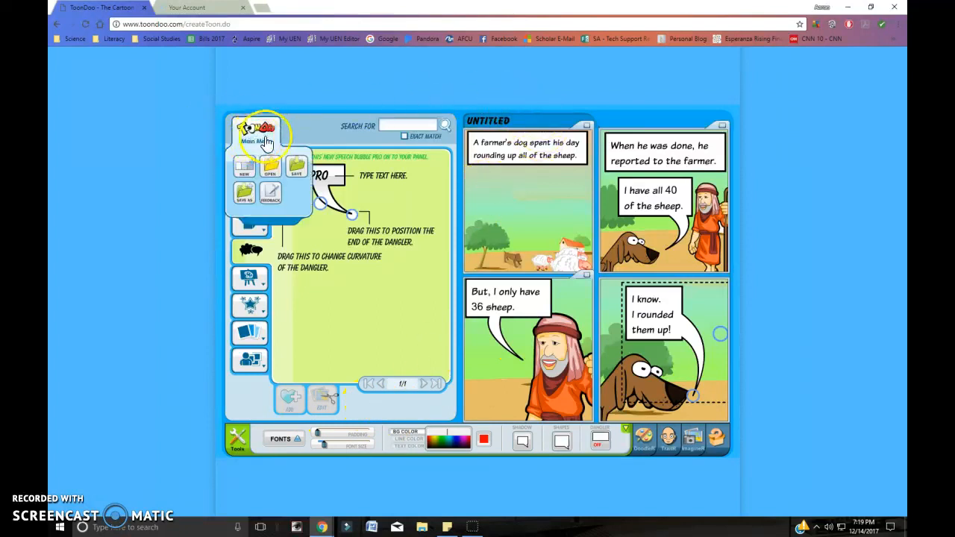
left_click(296, 169)
left_click(429, 147)
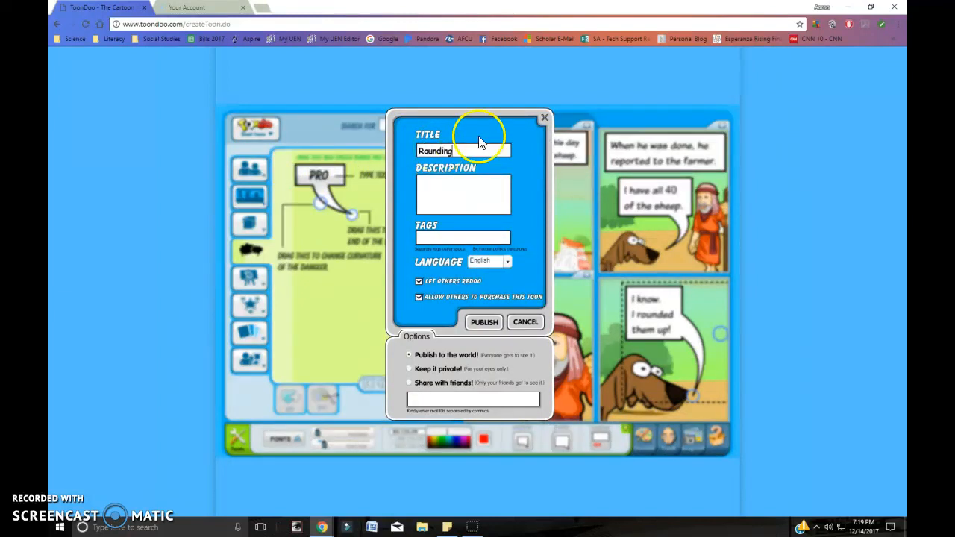
left_click(472, 190)
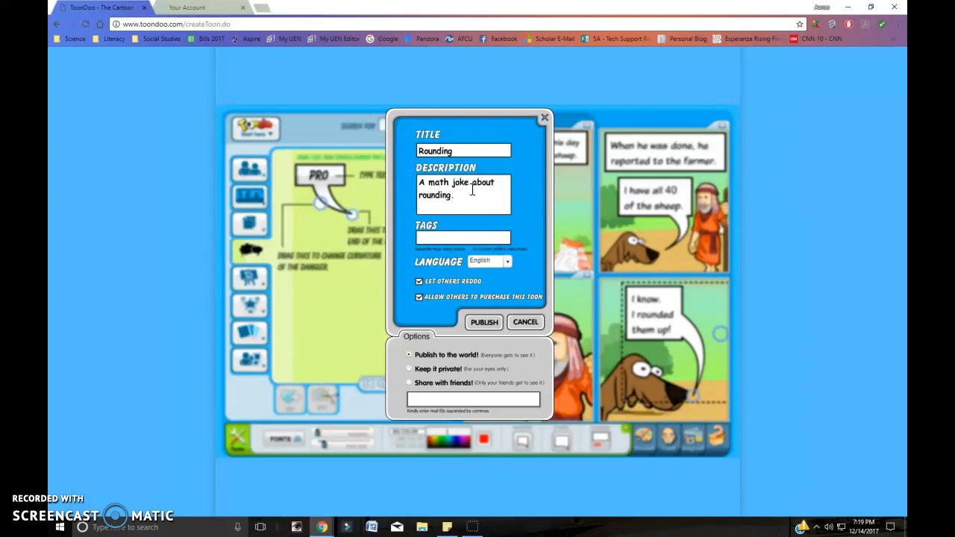
Turn off the option that lets others ReDoo the comic, leaving the tags empty and purchasing allowed.
left_click(429, 236)
left_click(408, 382)
left_click(419, 282)
left_click(441, 297)
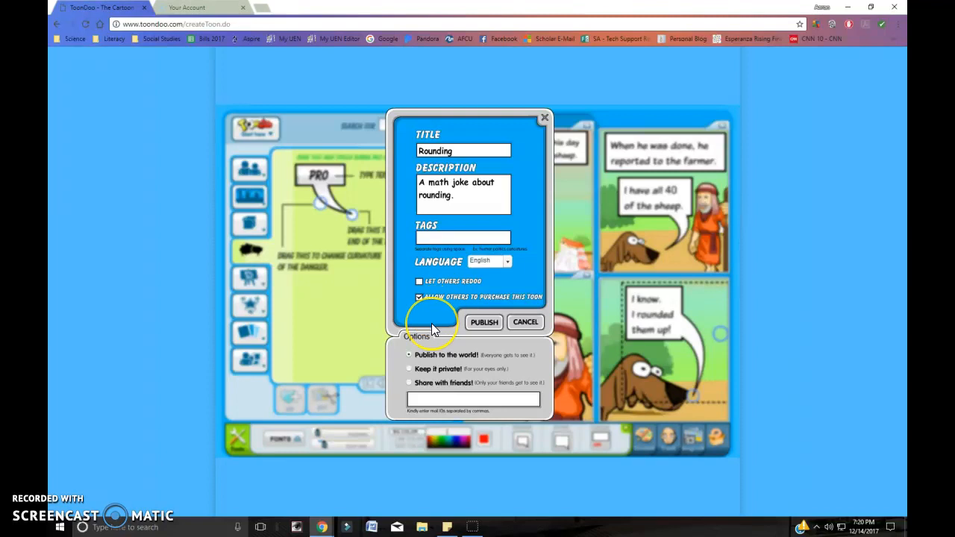
Publish the comic to the world and dismiss the completion dialog.
left_click(483, 327)
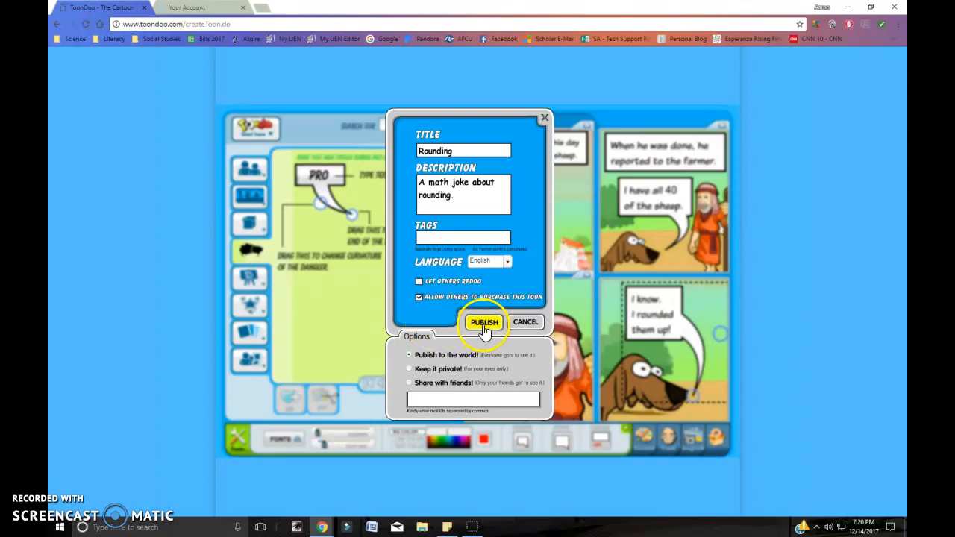
left_click(484, 323)
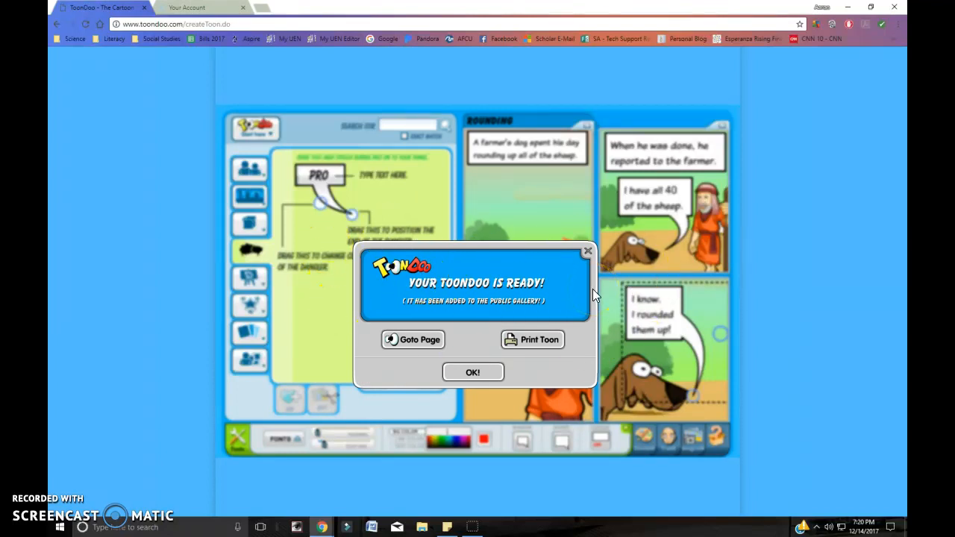
left_click(412, 340)
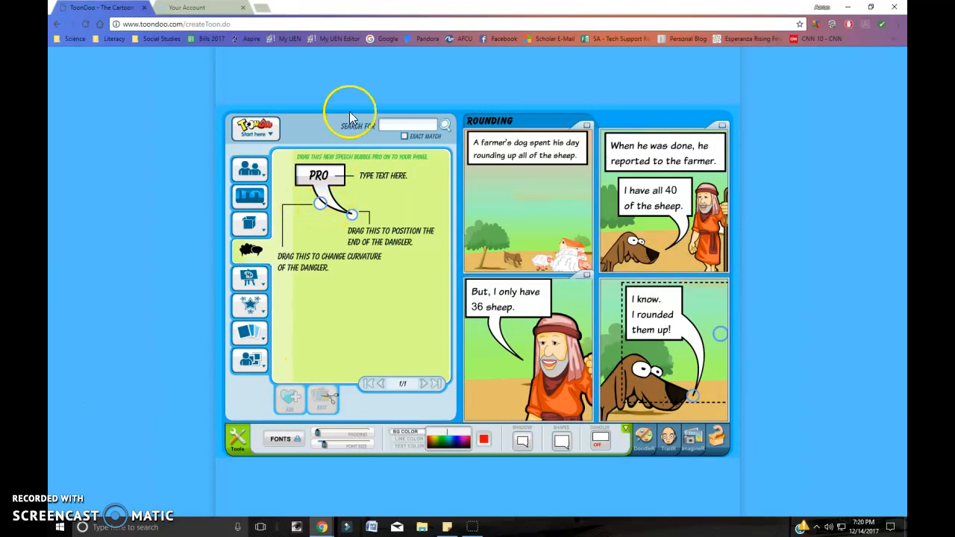
mouse_move(274, 142)
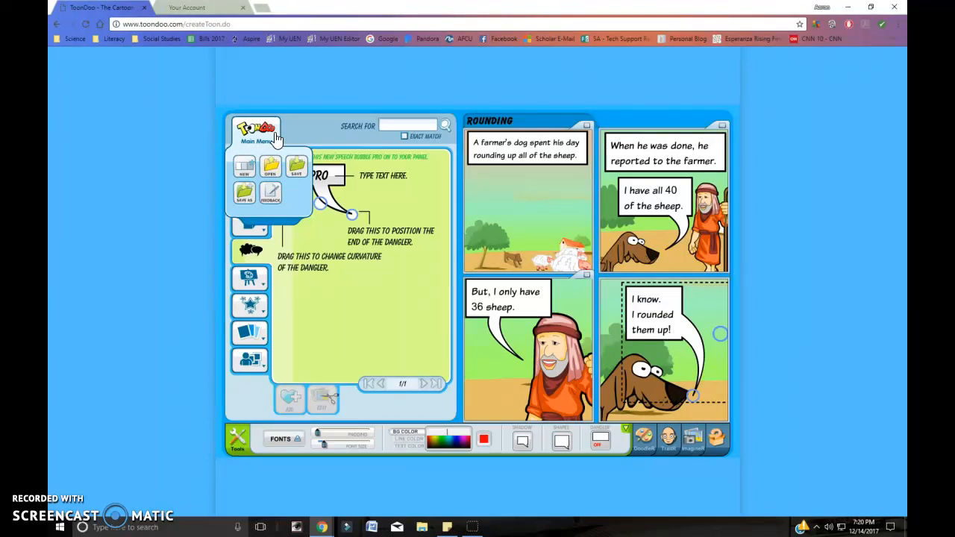
left_click(171, 238)
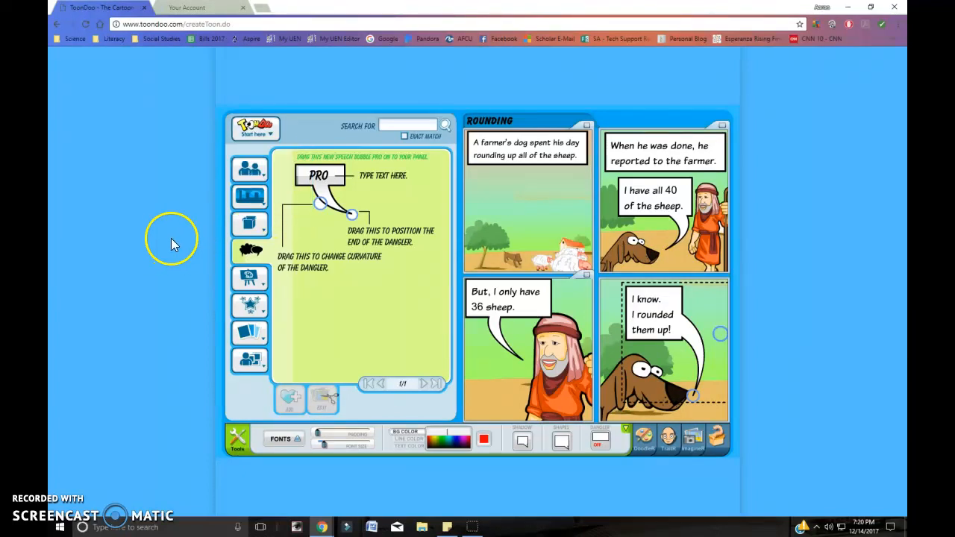
left_click(261, 127)
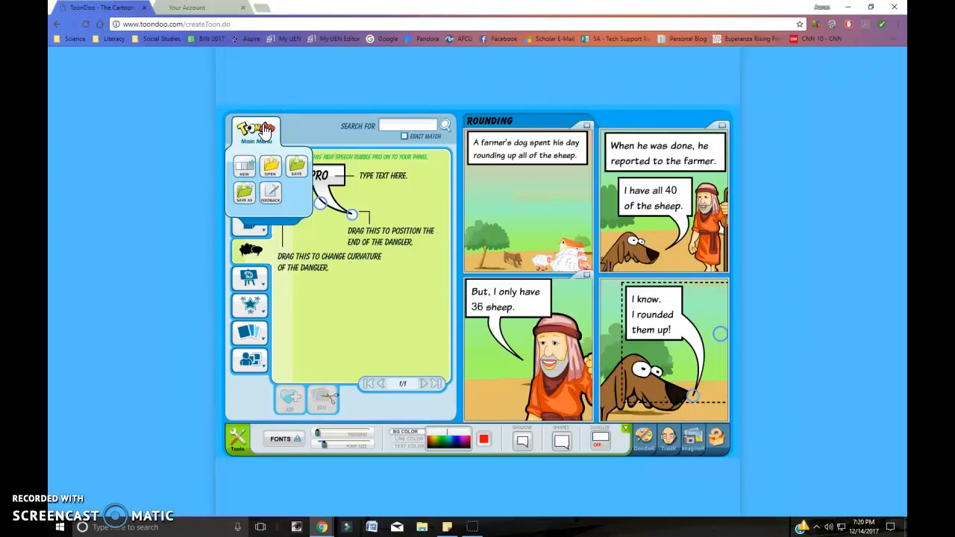
left_click(382, 331)
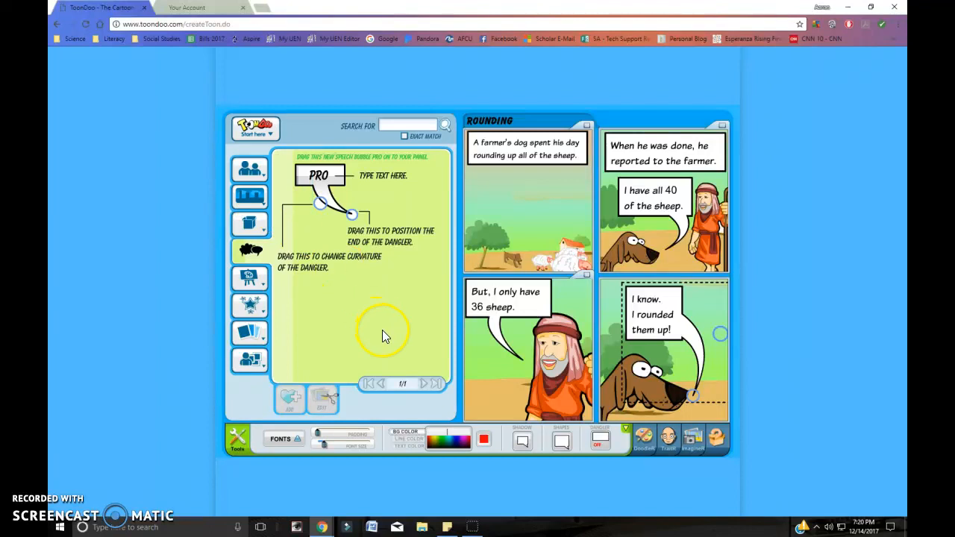